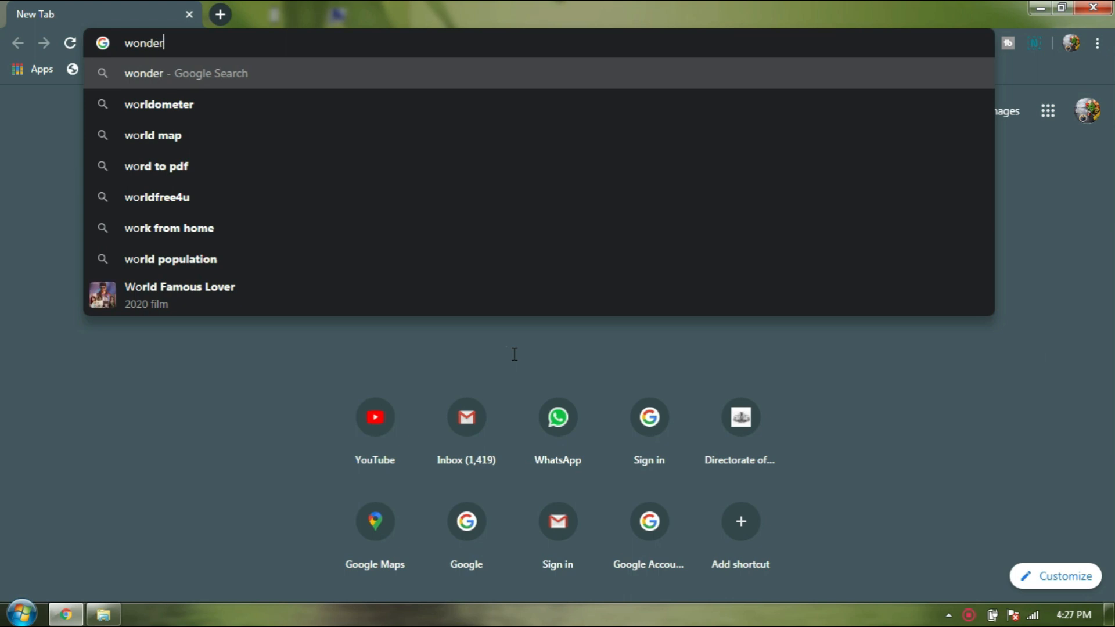
- Search Google for "wondershare filora" and open the official Wondershare Filmora website
text(share)
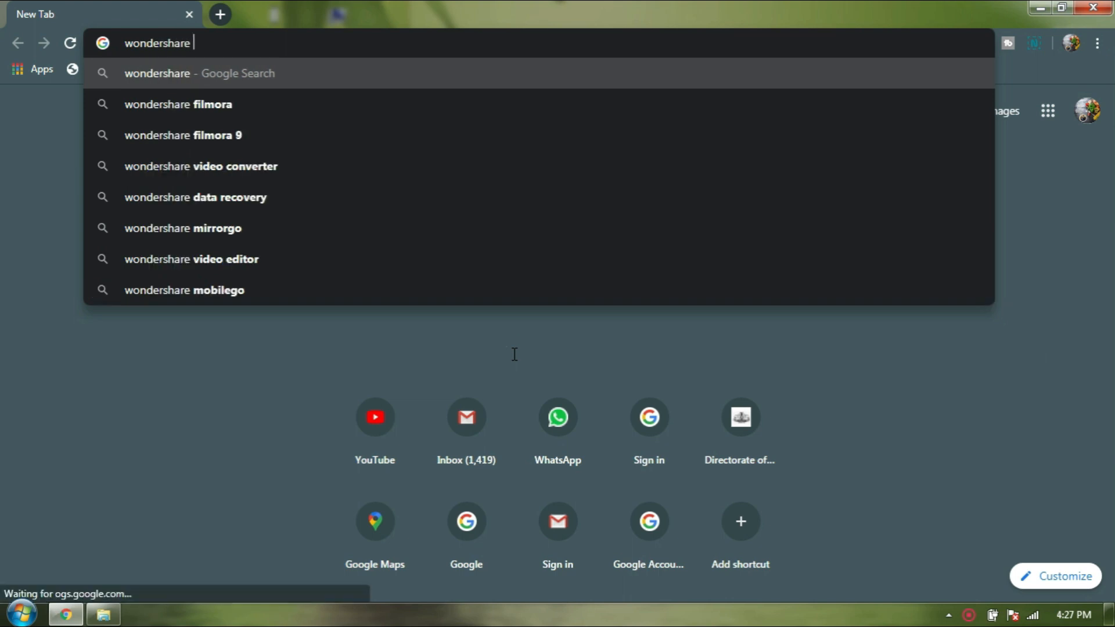
text( filora)
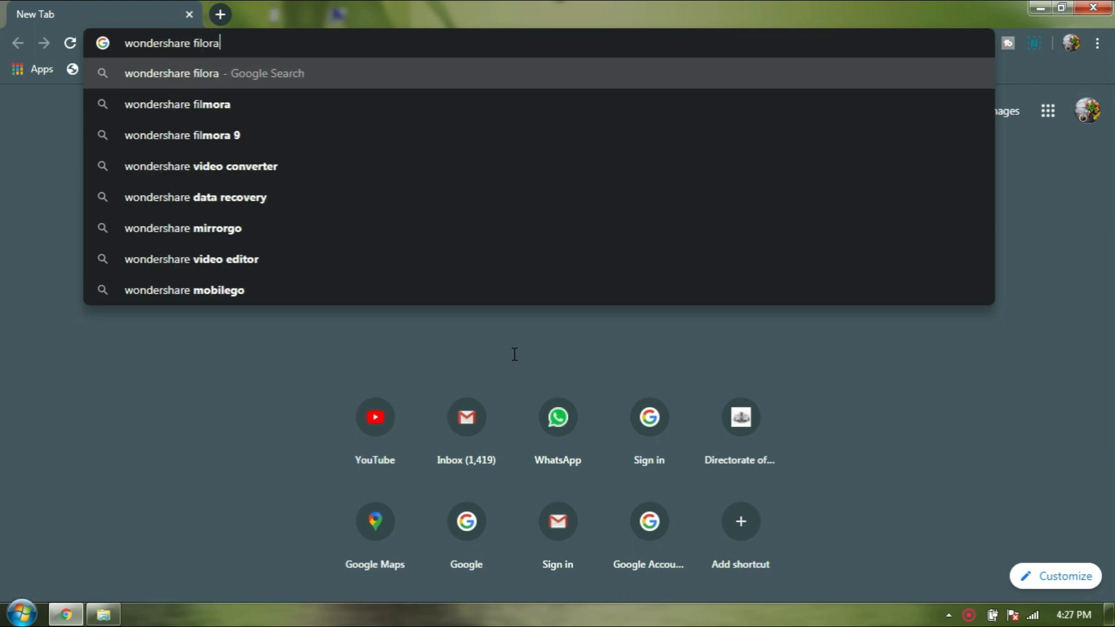
key(Return)
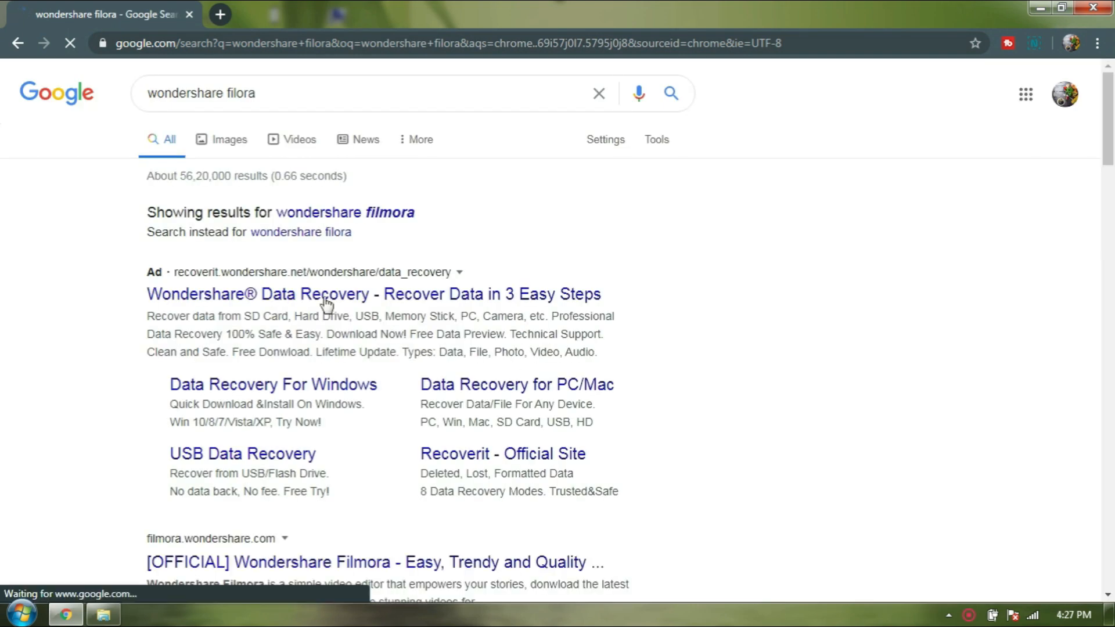
scroll(264, 317, down, 3)
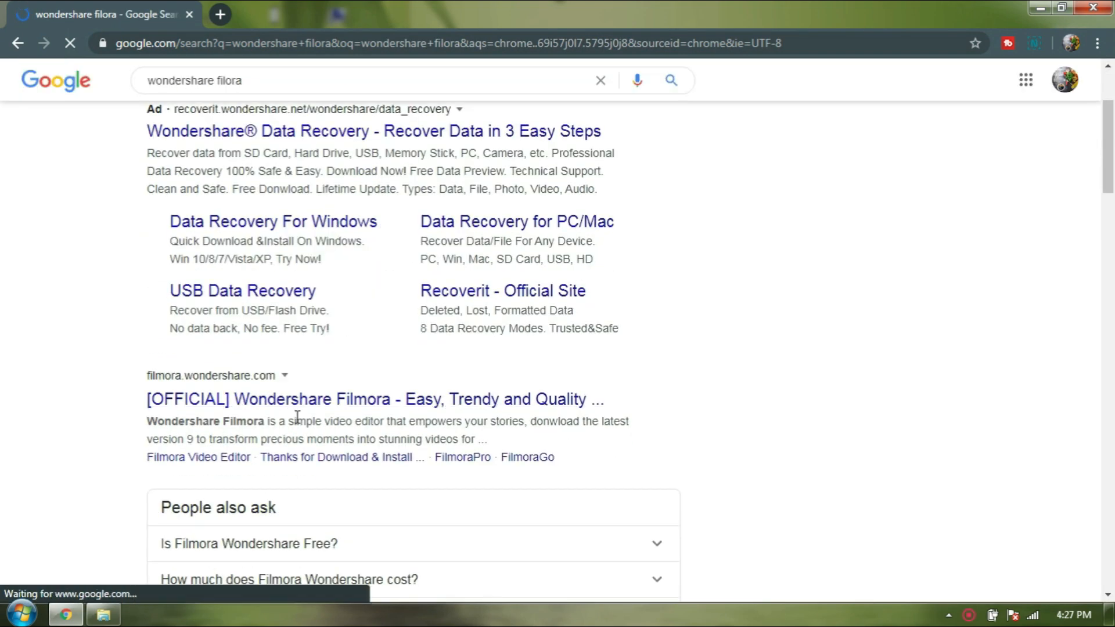
click(294, 401)
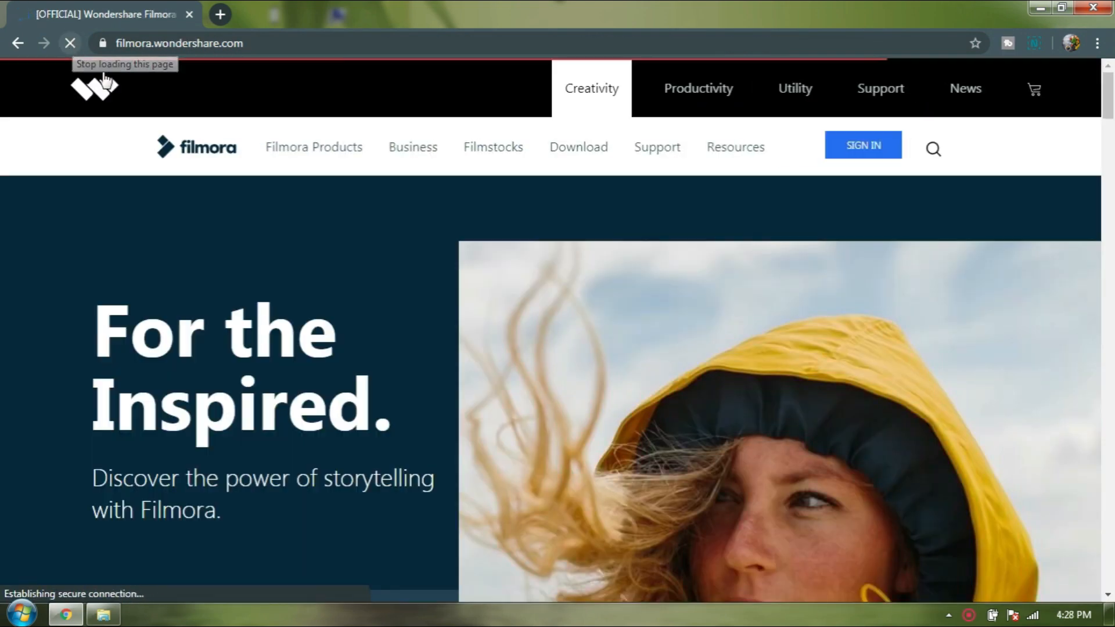
- Open the Filmora9 product page, blocking the site's notifications, and view its Windows download option
click(201, 156)
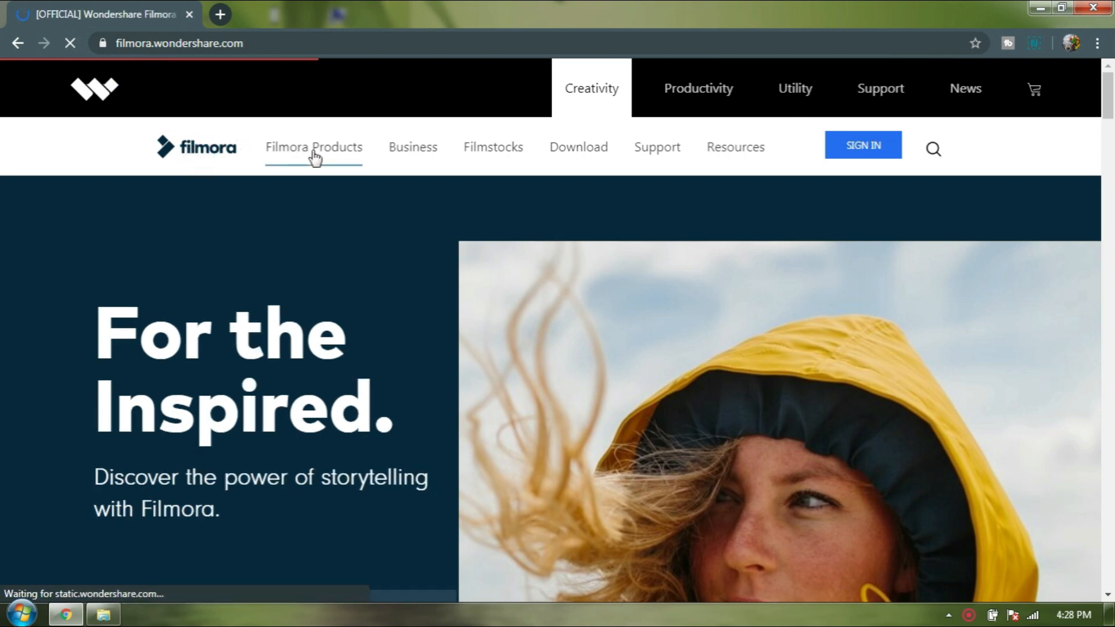
click(314, 152)
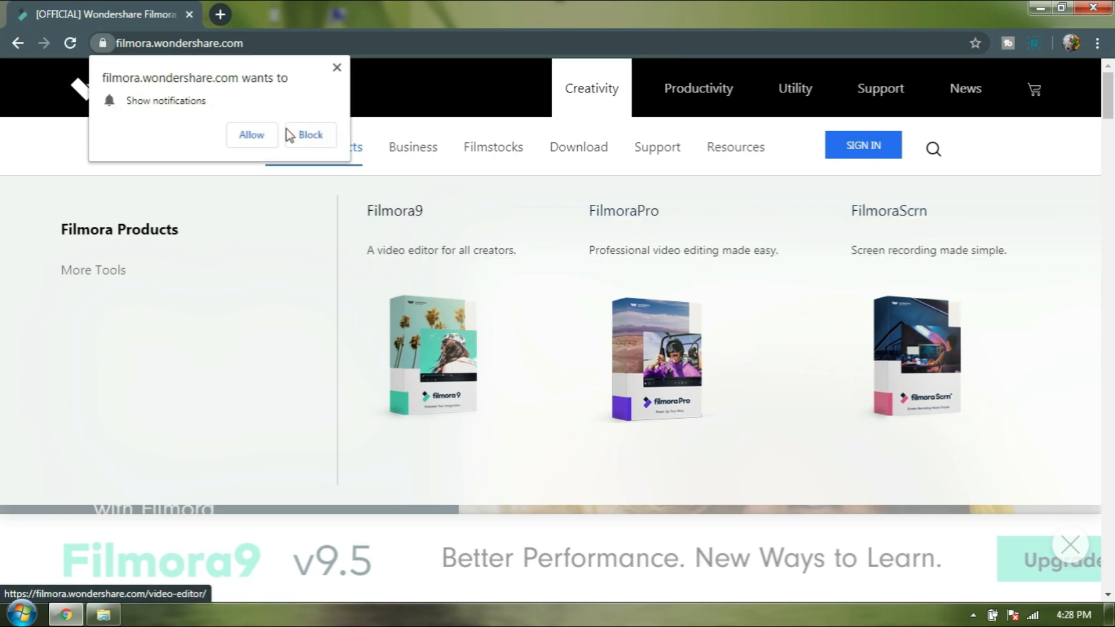
click(309, 139)
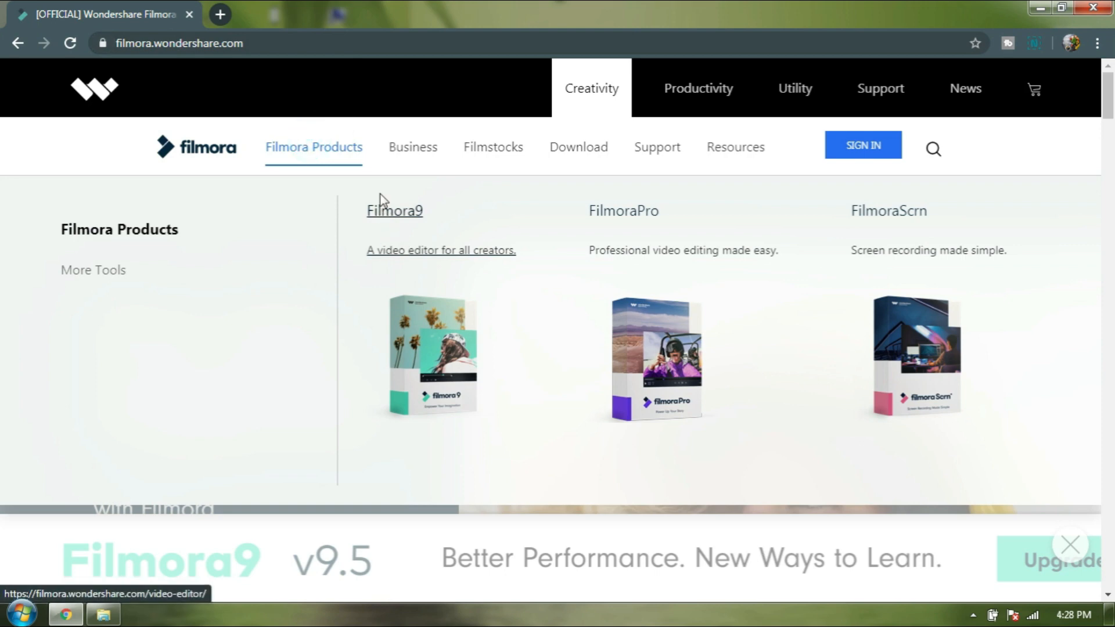
click(389, 214)
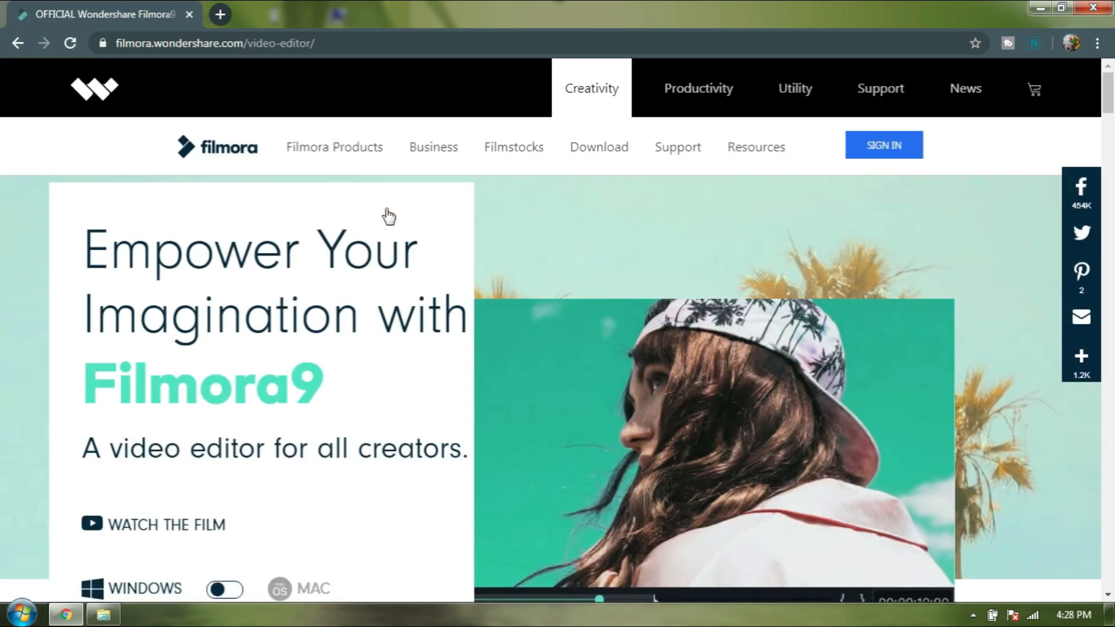
scroll(256, 372, down, 5)
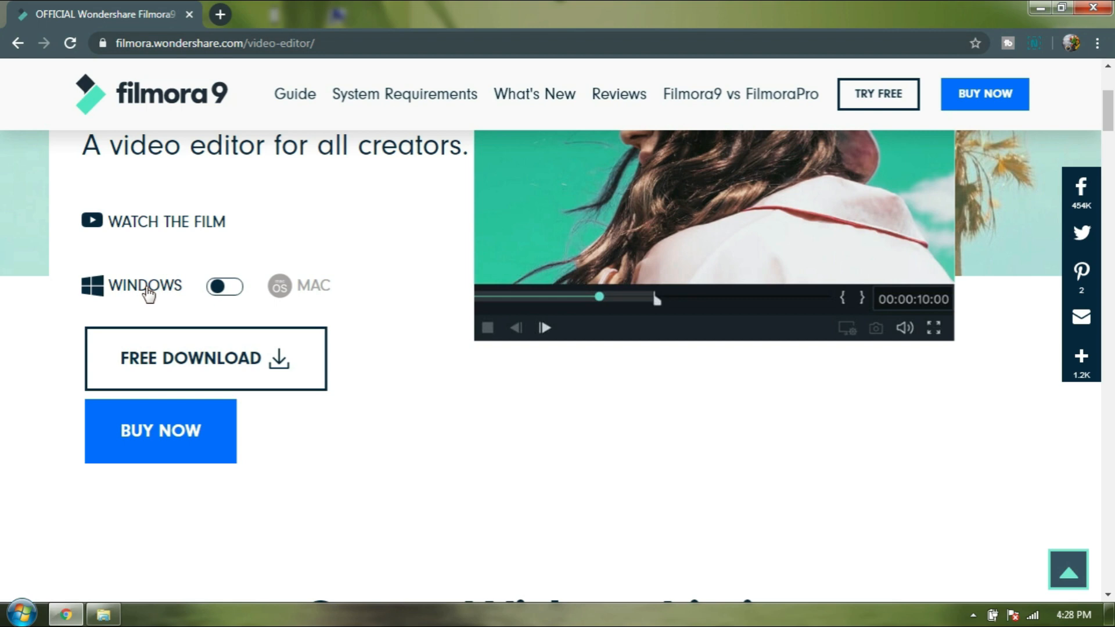
click(147, 288)
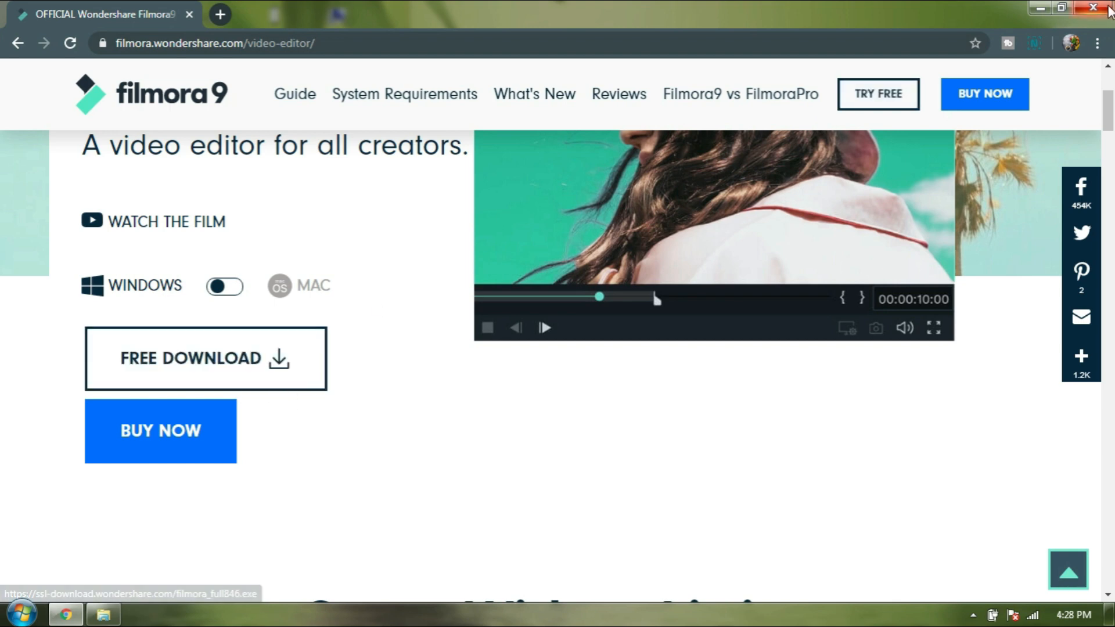
- Close the browser, launch Wondershare Filmora9 from the desktop and dismiss the hardware requirements notice
click(1104, 7)
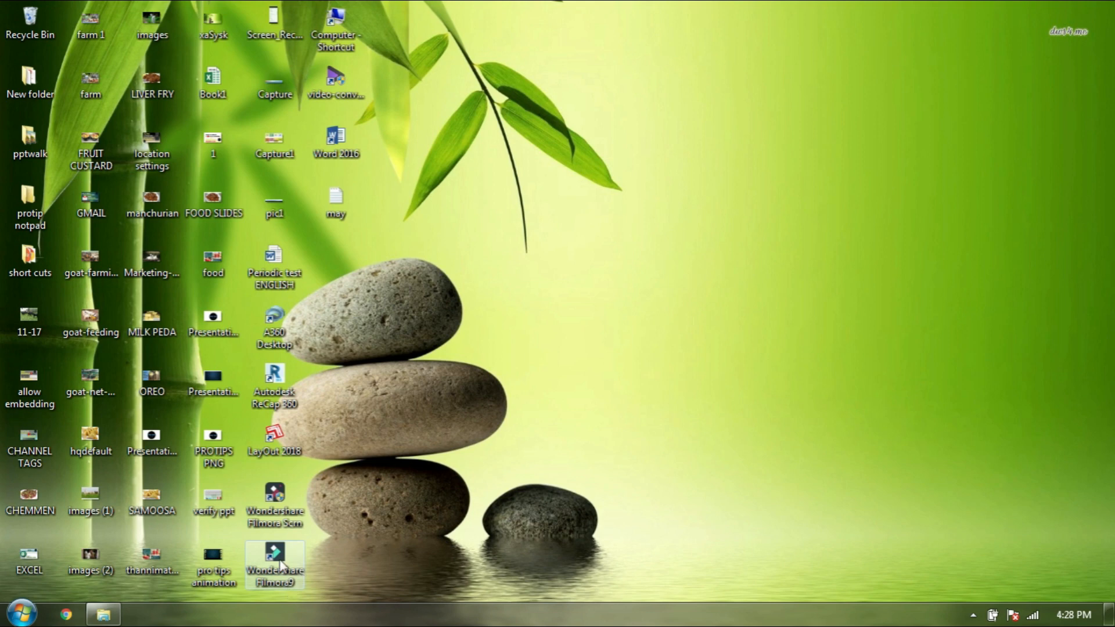
double_click(289, 572)
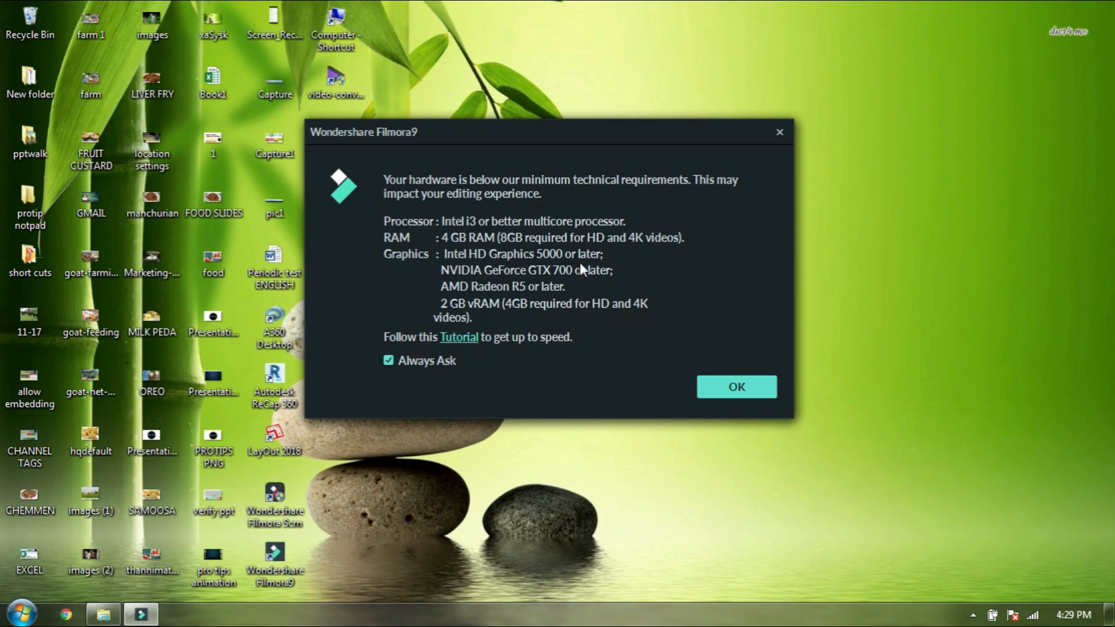
click(735, 389)
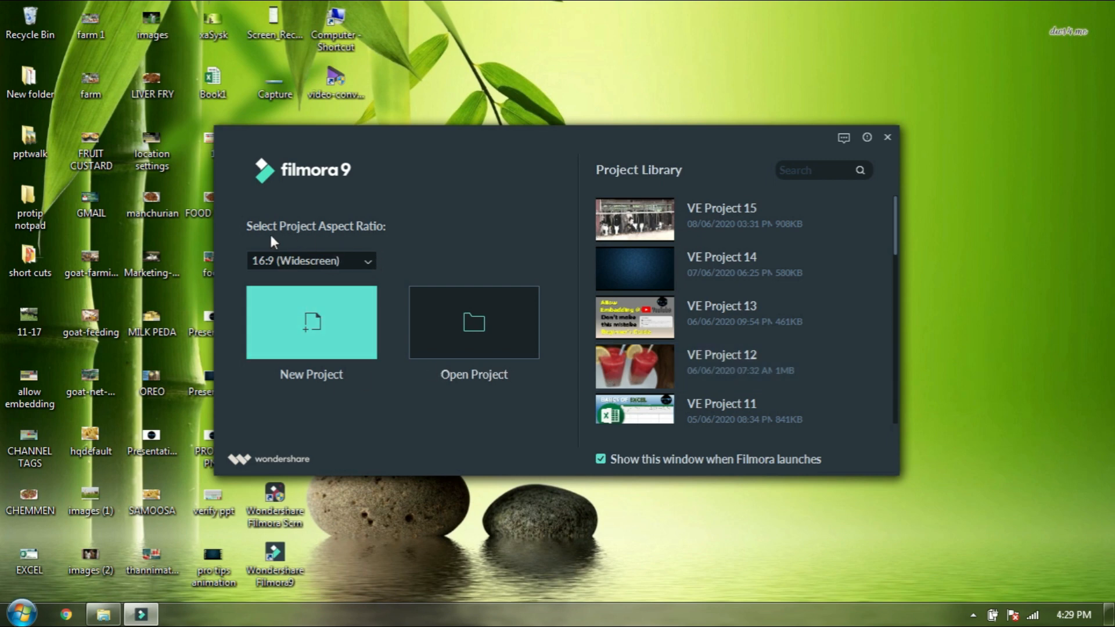
- Create a new project with the 16:9 (Widescreen) aspect ratio
click(366, 259)
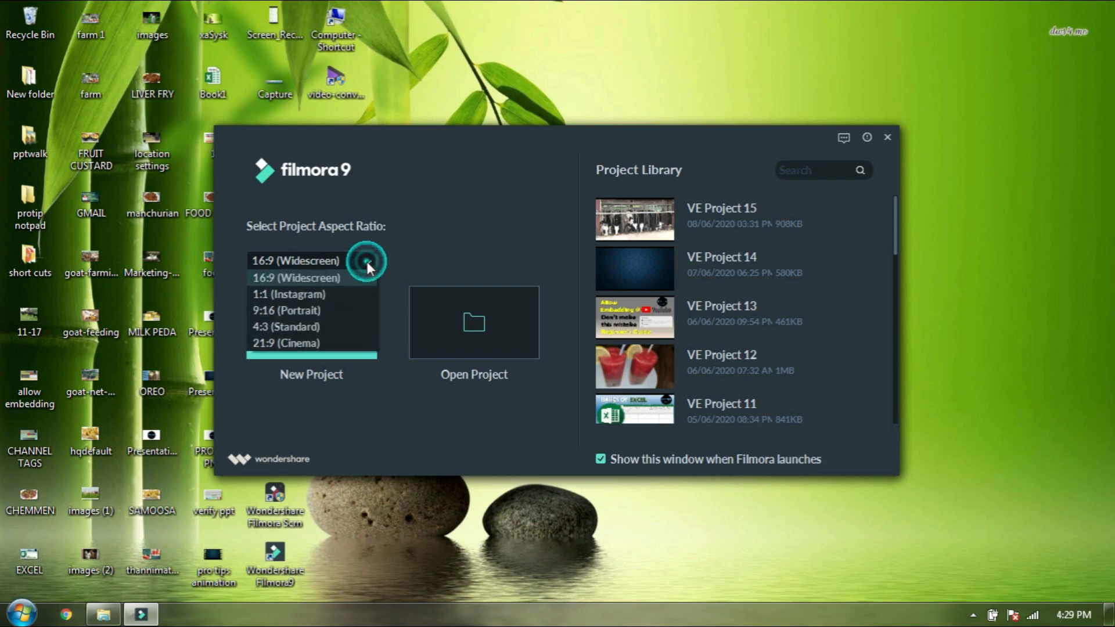
click(321, 282)
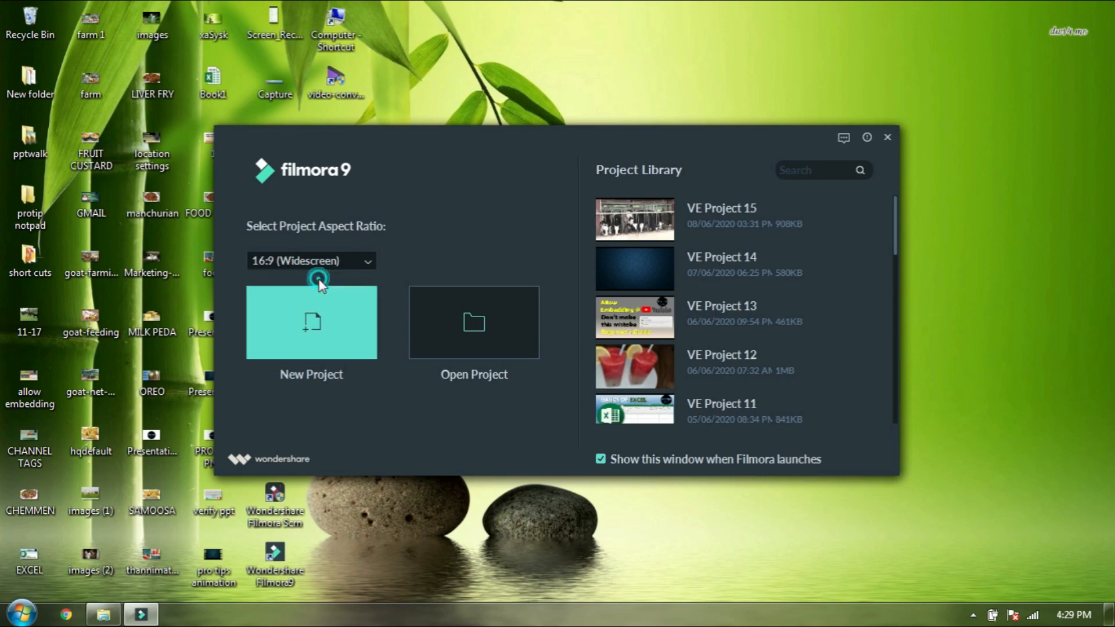
click(320, 326)
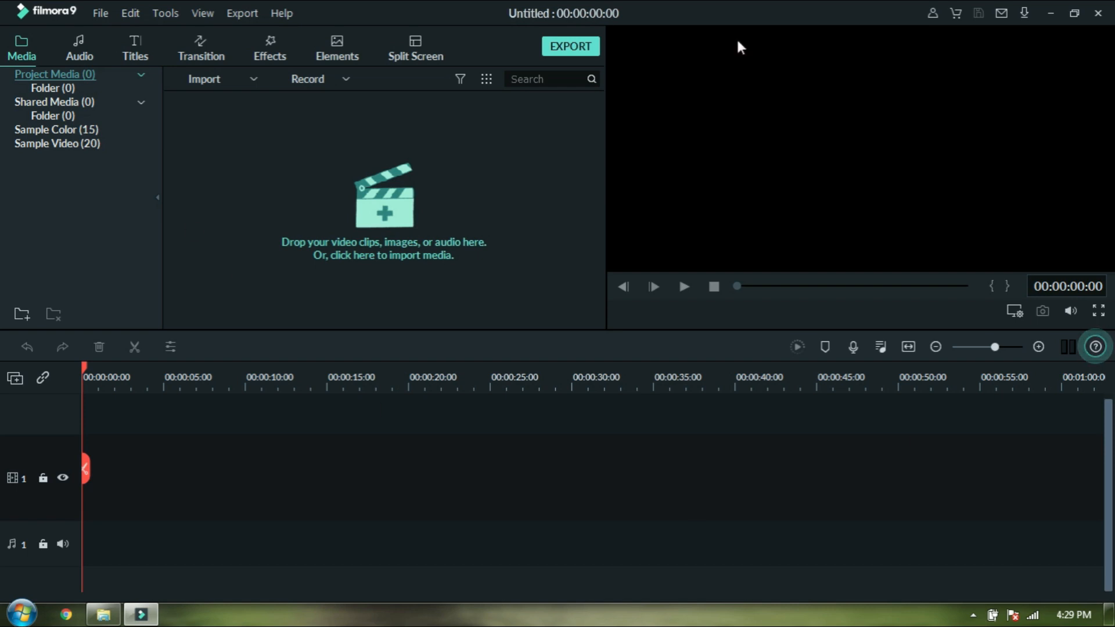
- Look through the Media and Audio libraries and browse the included title presets
click(28, 55)
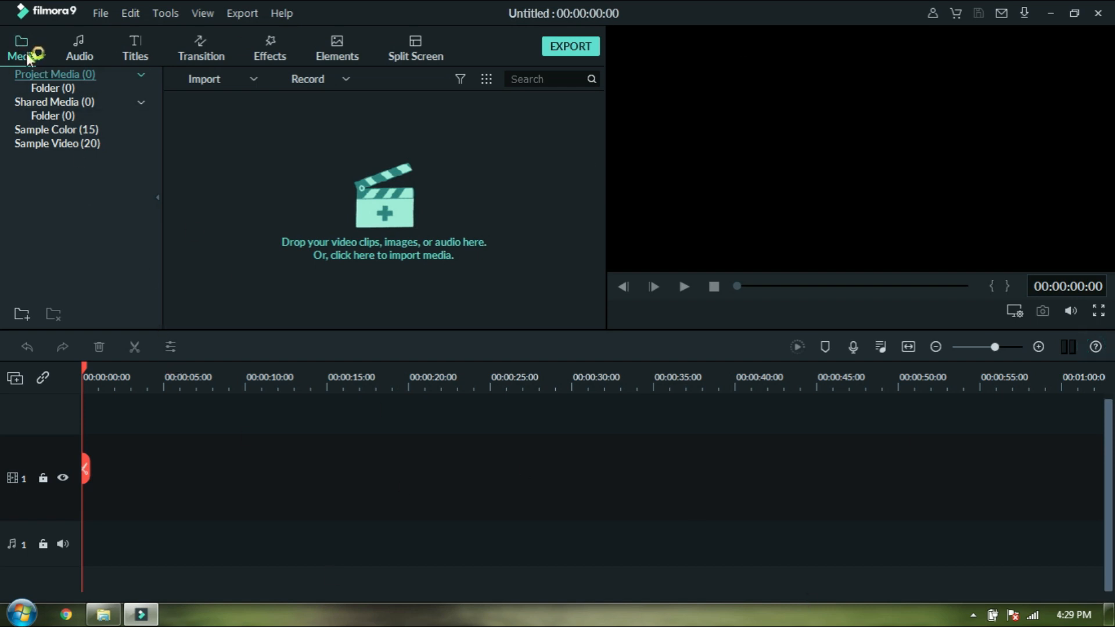
click(81, 56)
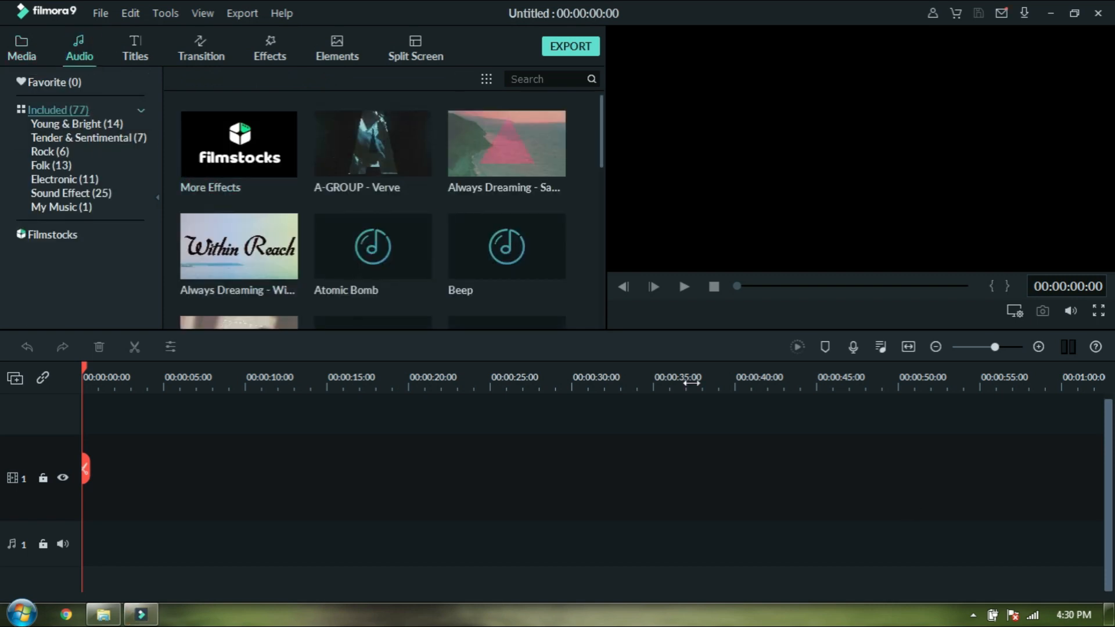
click(138, 45)
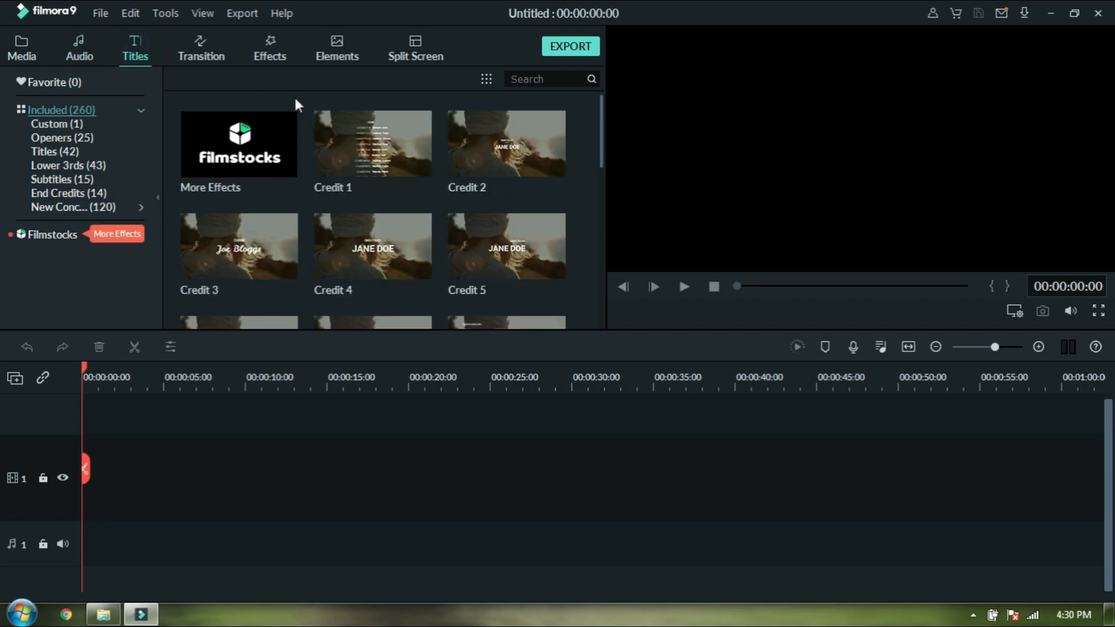
scroll(367, 192, down, 15)
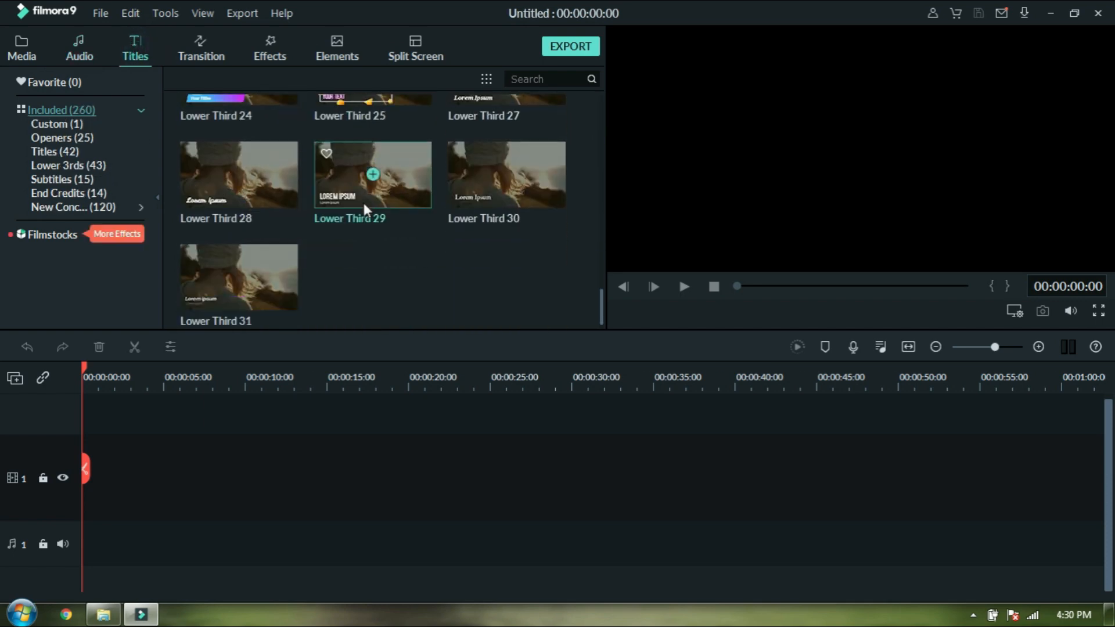
scroll(364, 203, up, 10)
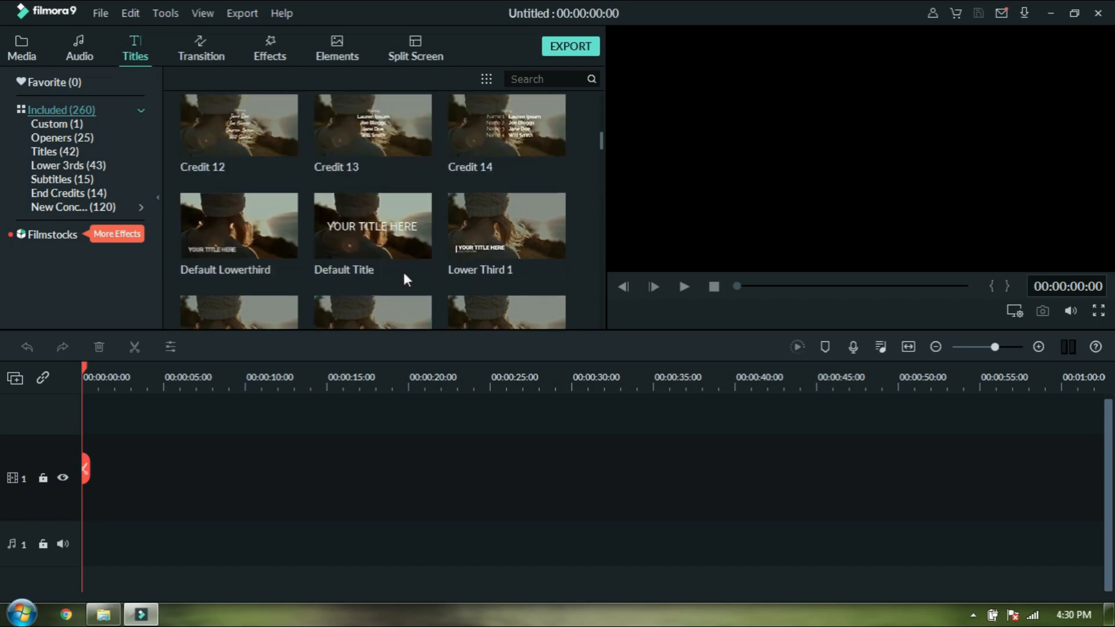
scroll(403, 270, up, 6)
- Browse the included transition presets through to the end of the collection and back to its start
click(216, 58)
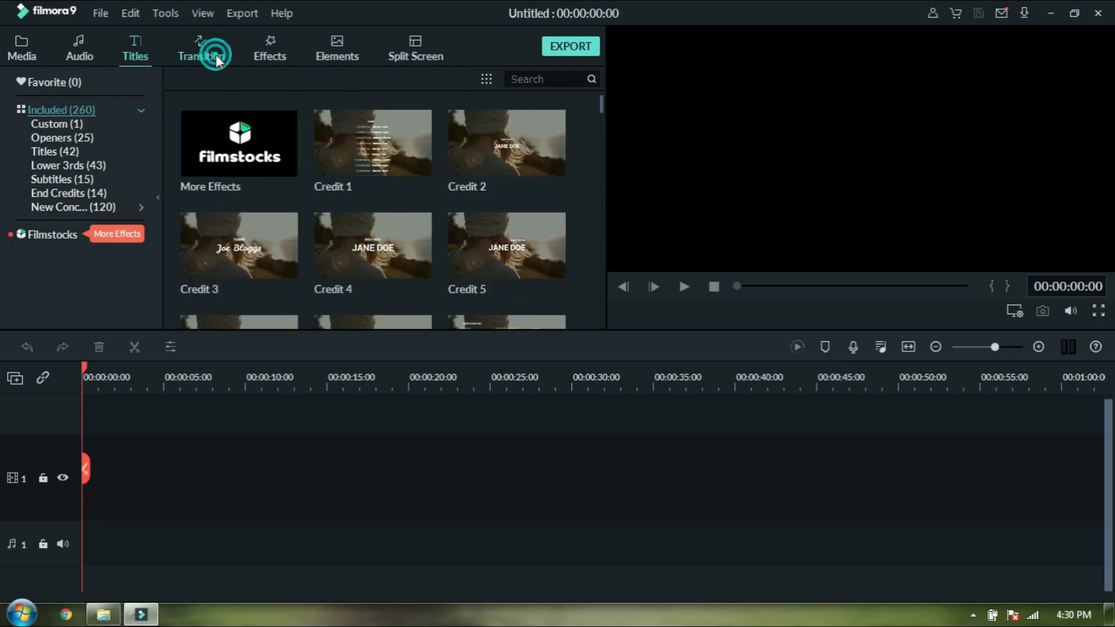
scroll(370, 171, down, 10)
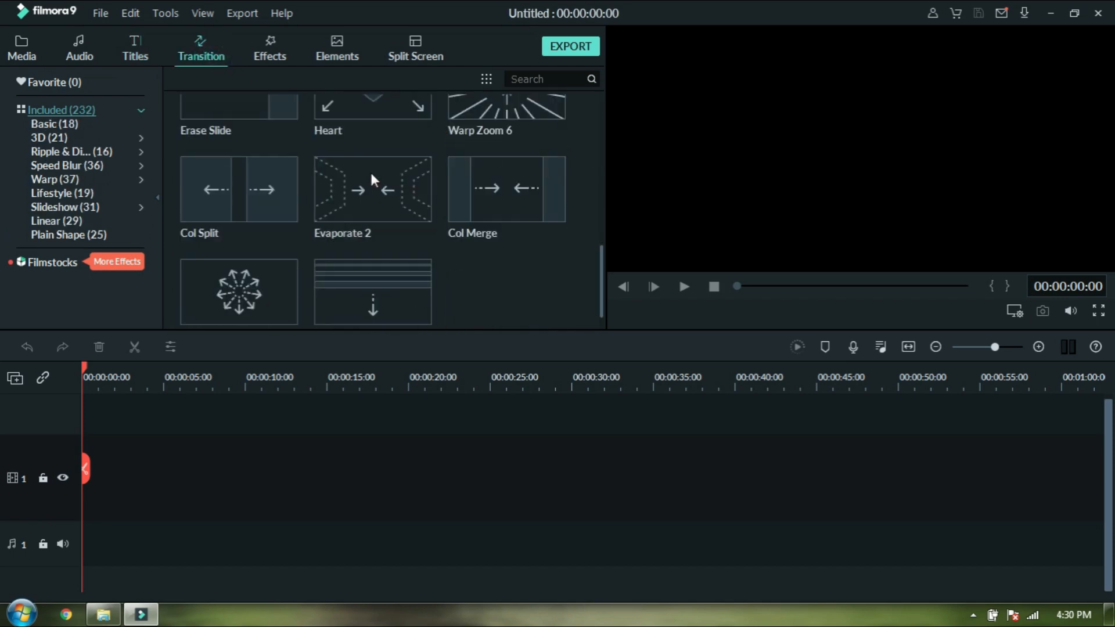
scroll(371, 170, down, 8)
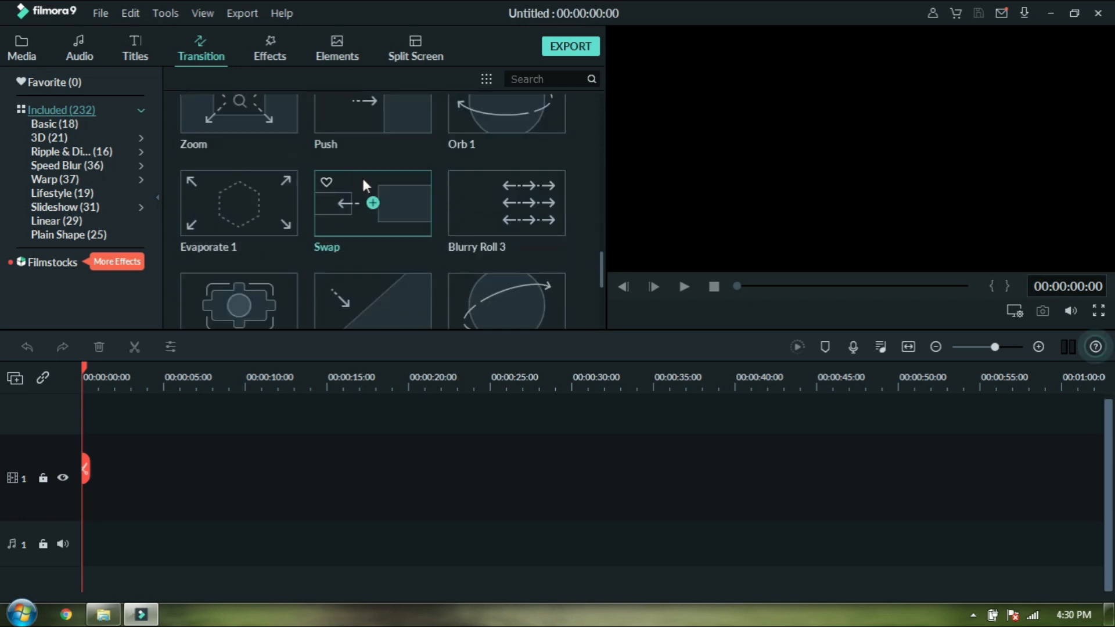
scroll(357, 174, up, 18)
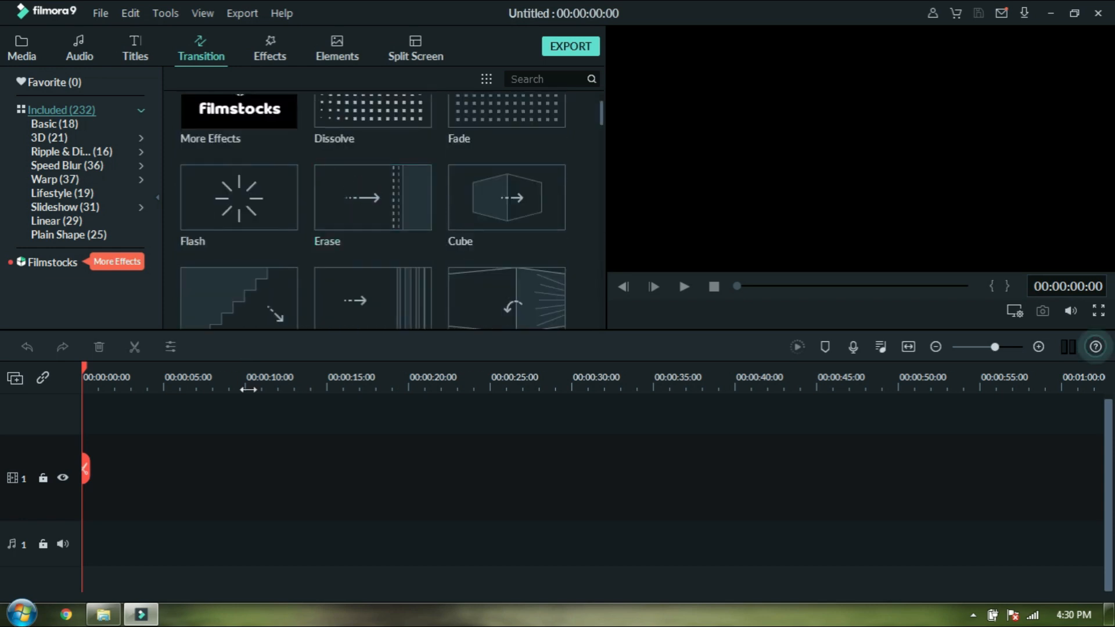
scroll(350, 167, up, 1)
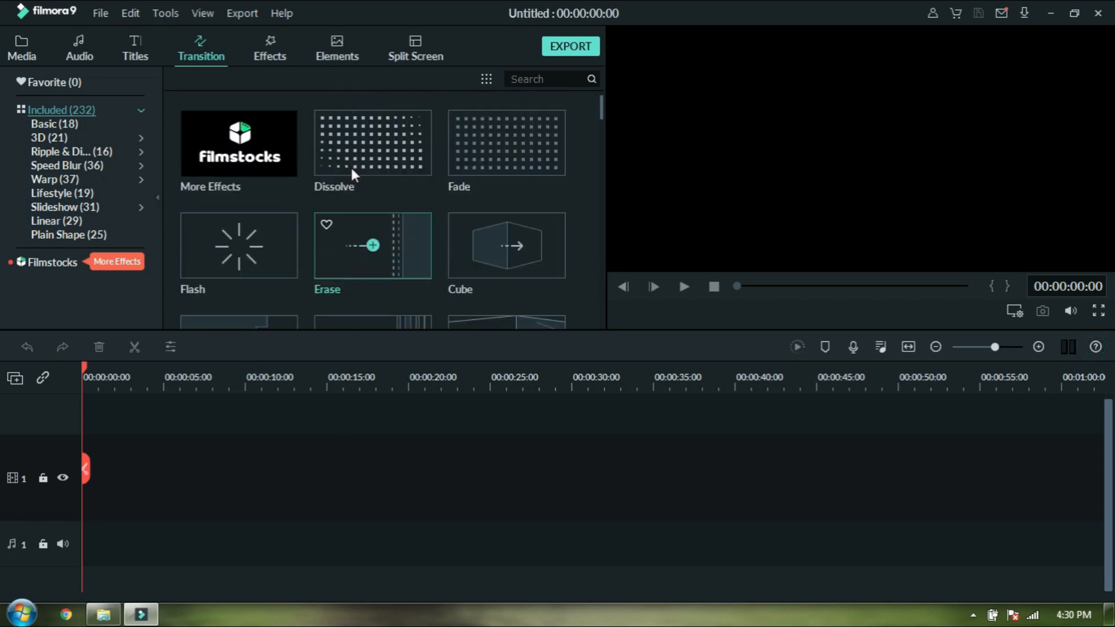
- Look at the included effects and browse the collection of graphic elements
click(268, 57)
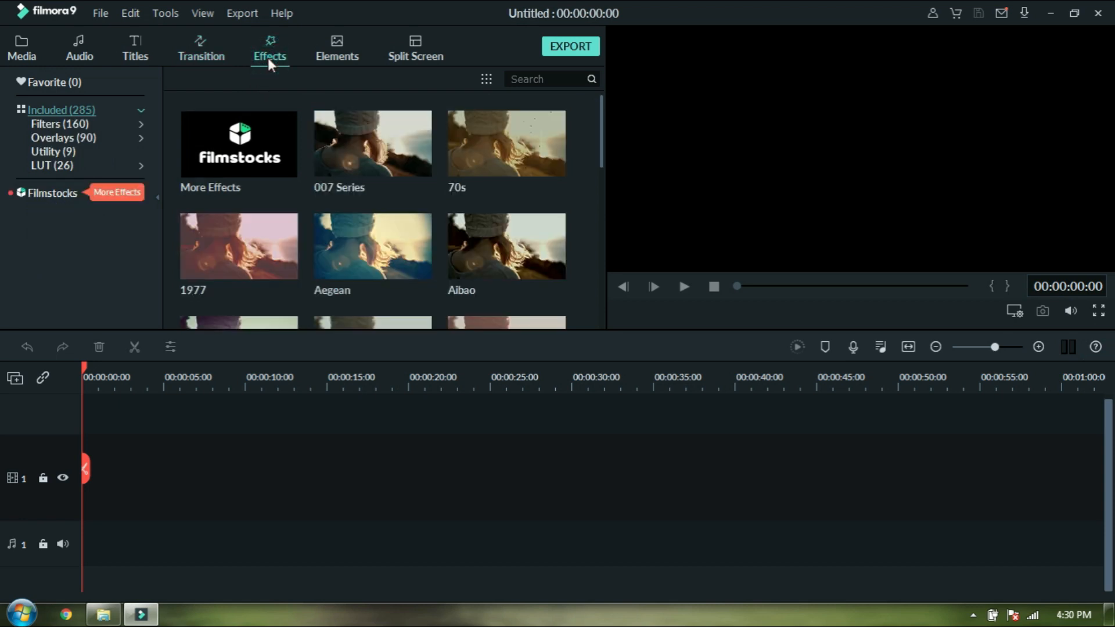
click(337, 57)
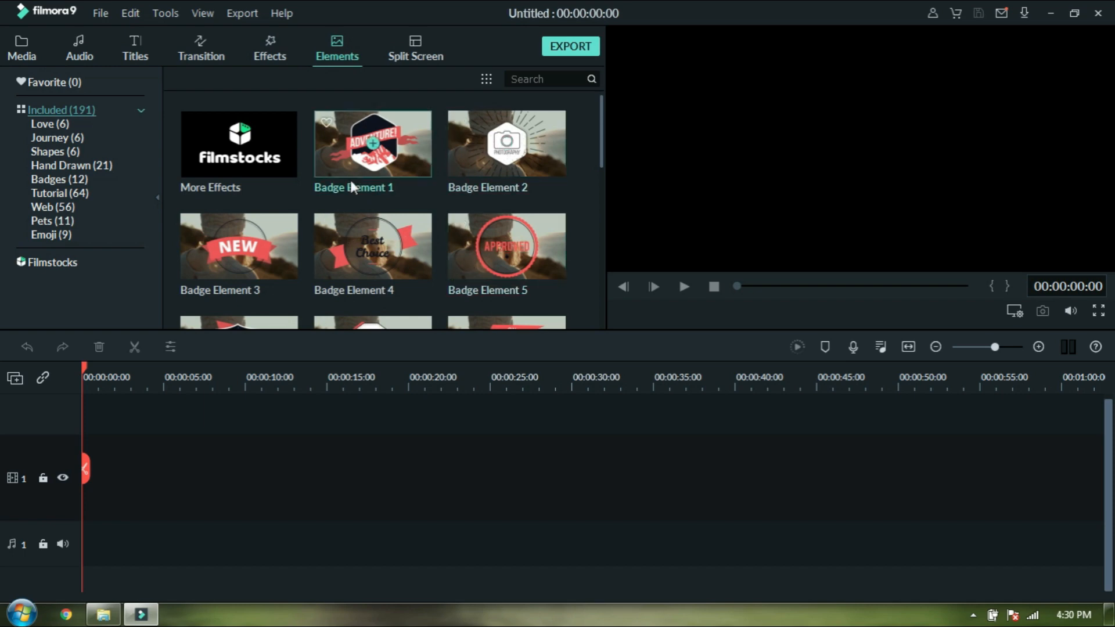
scroll(372, 207, down, 6)
scroll(371, 207, down, 4)
scroll(372, 207, up, 10)
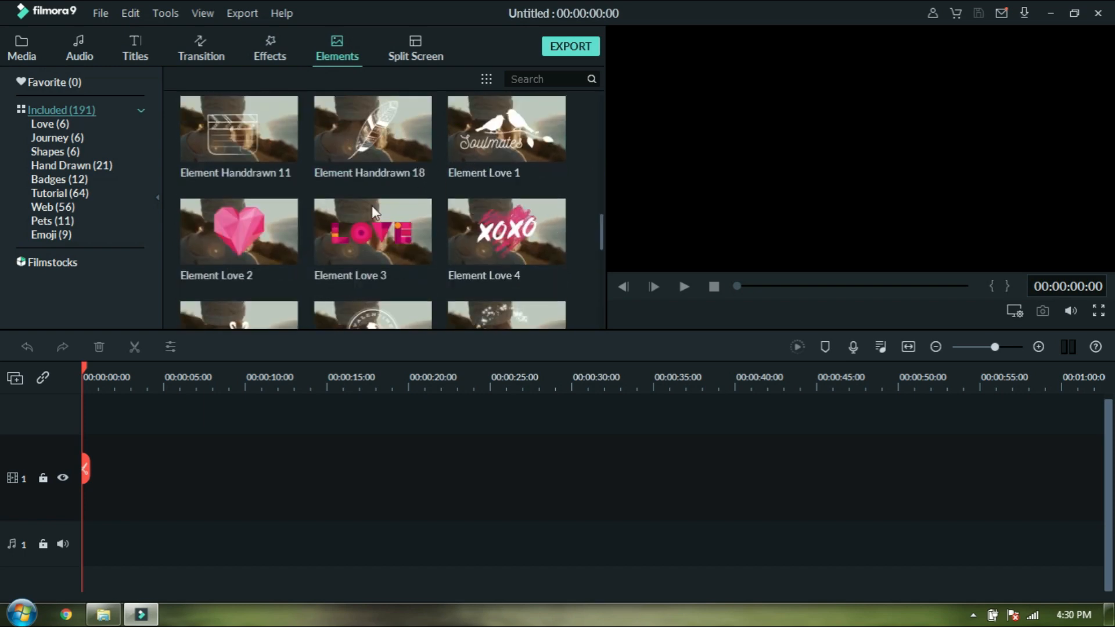
- Browse the included split screen layouts and return to the project's media library
click(416, 52)
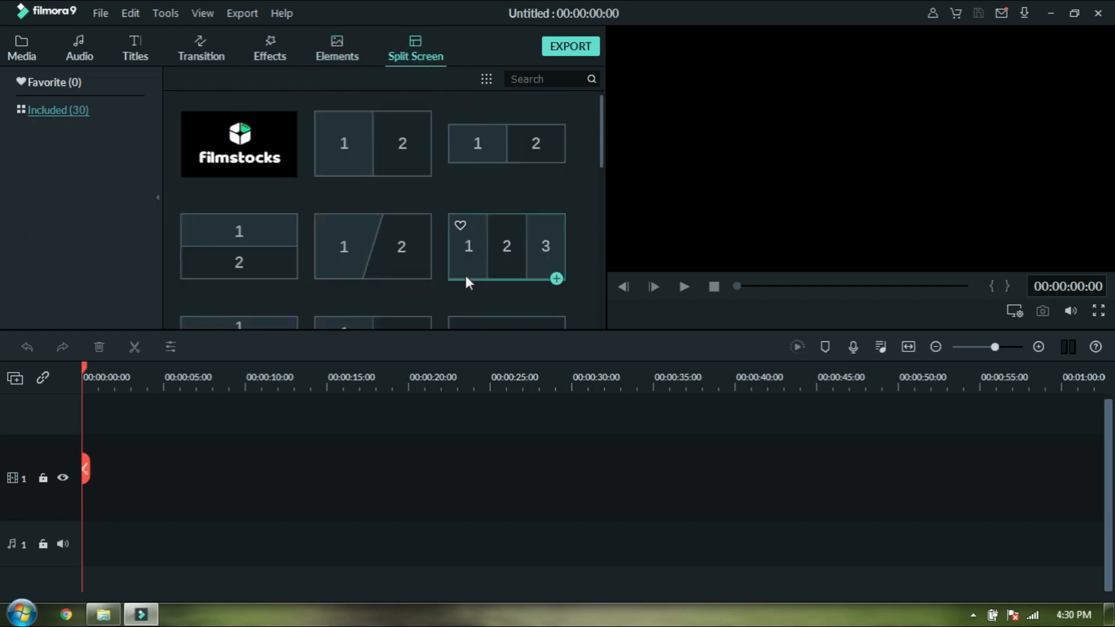
scroll(384, 171, down, 3)
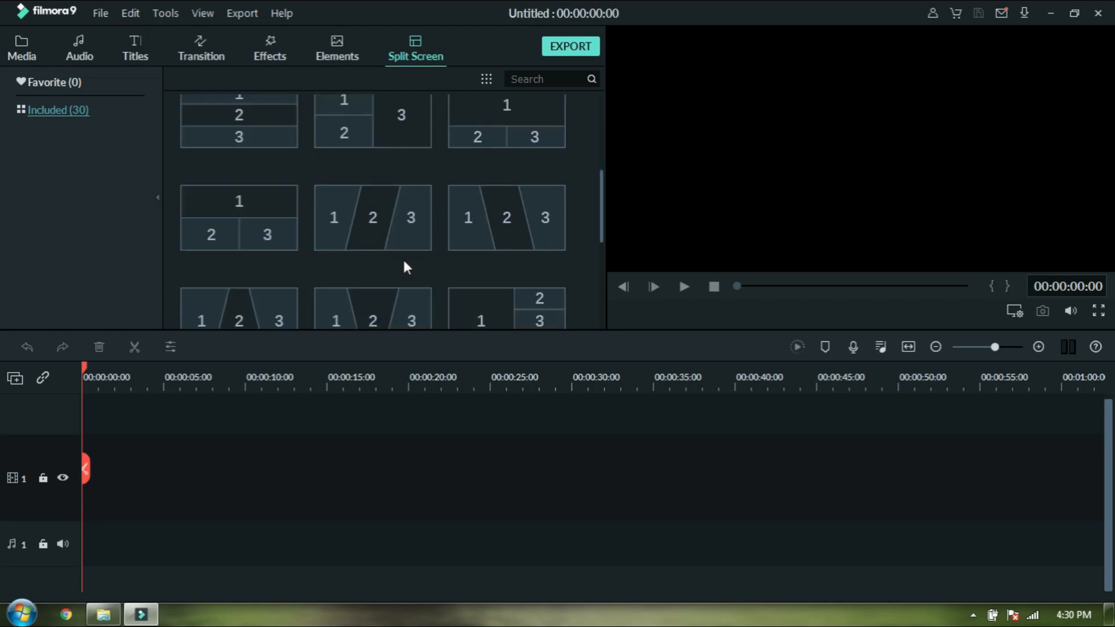
scroll(352, 226, down, 3)
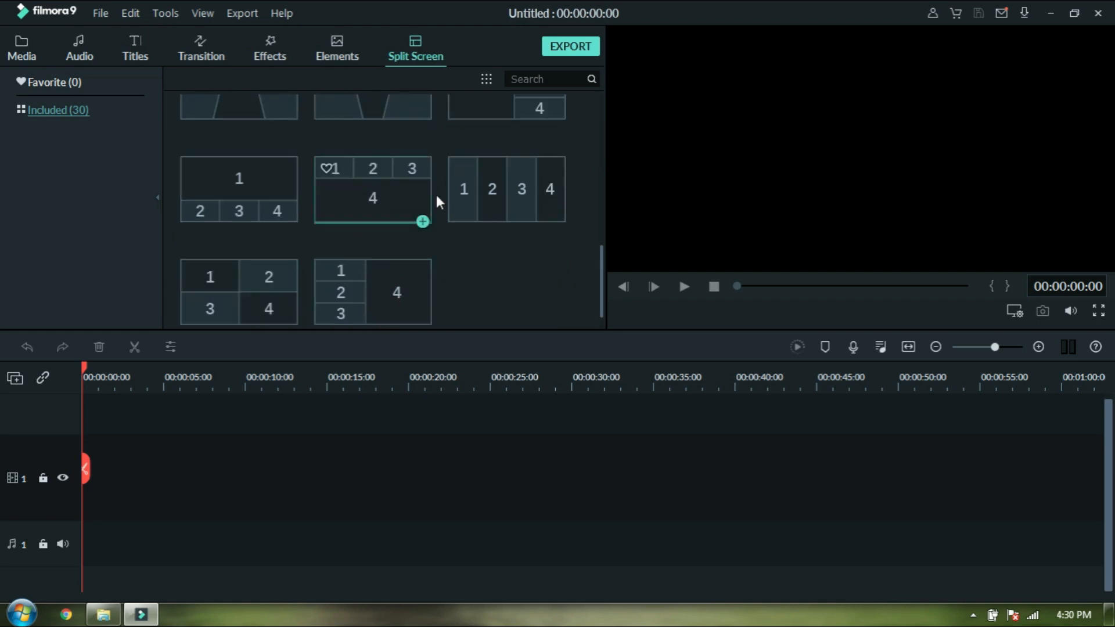
scroll(340, 174, up, 6)
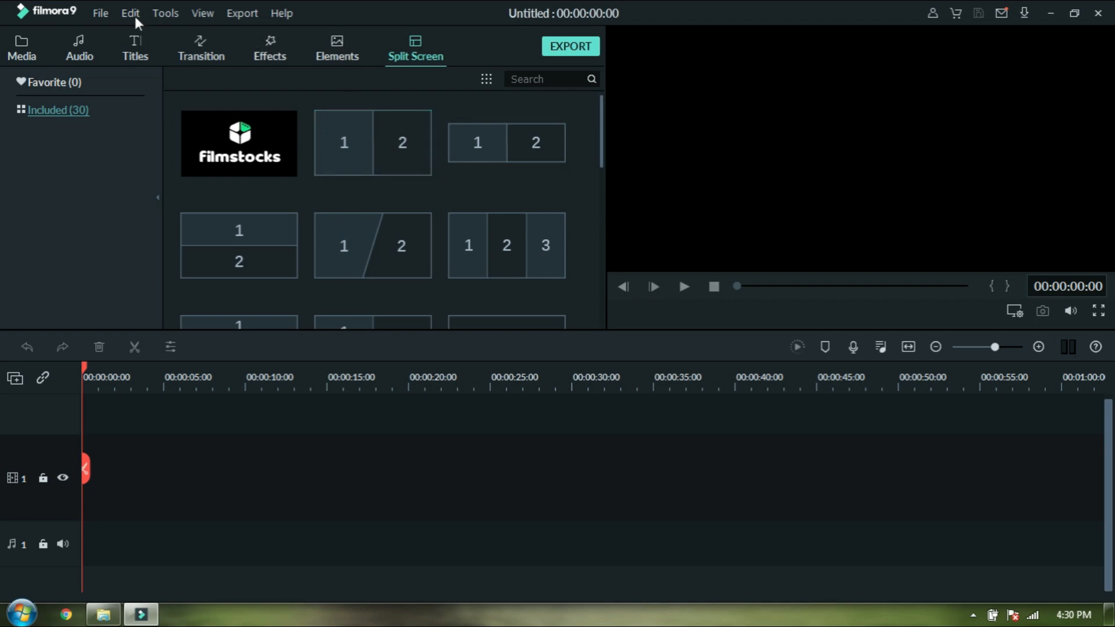
click(29, 49)
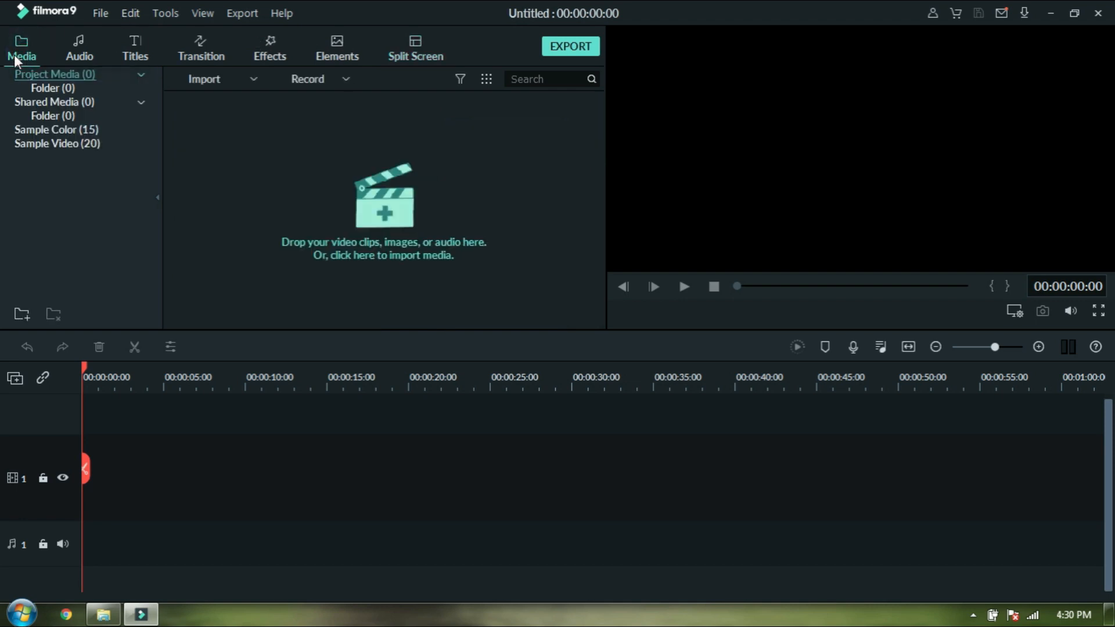
- Import the Wildlife video from the Sample Videos folder of the Videos library into the project media
click(385, 219)
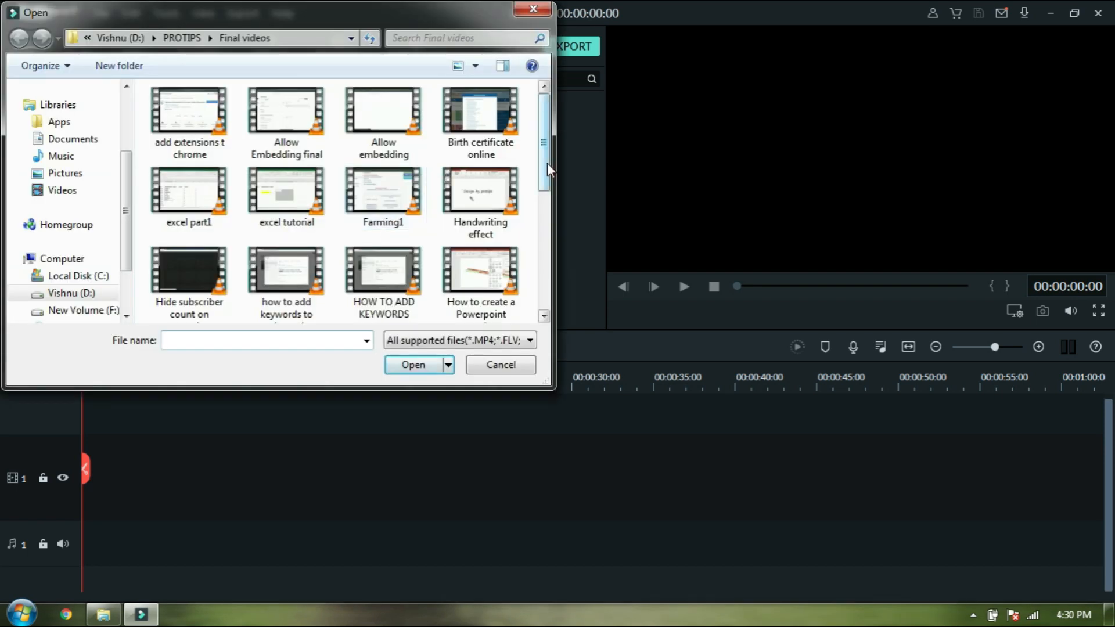
drag(547, 162, 552, 236)
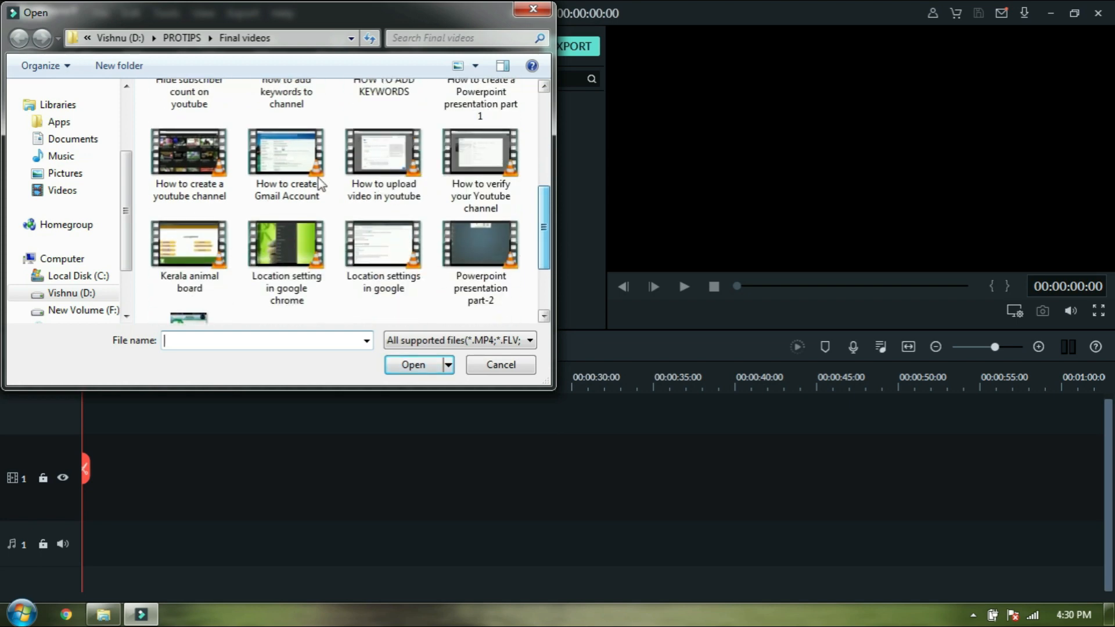
click(80, 190)
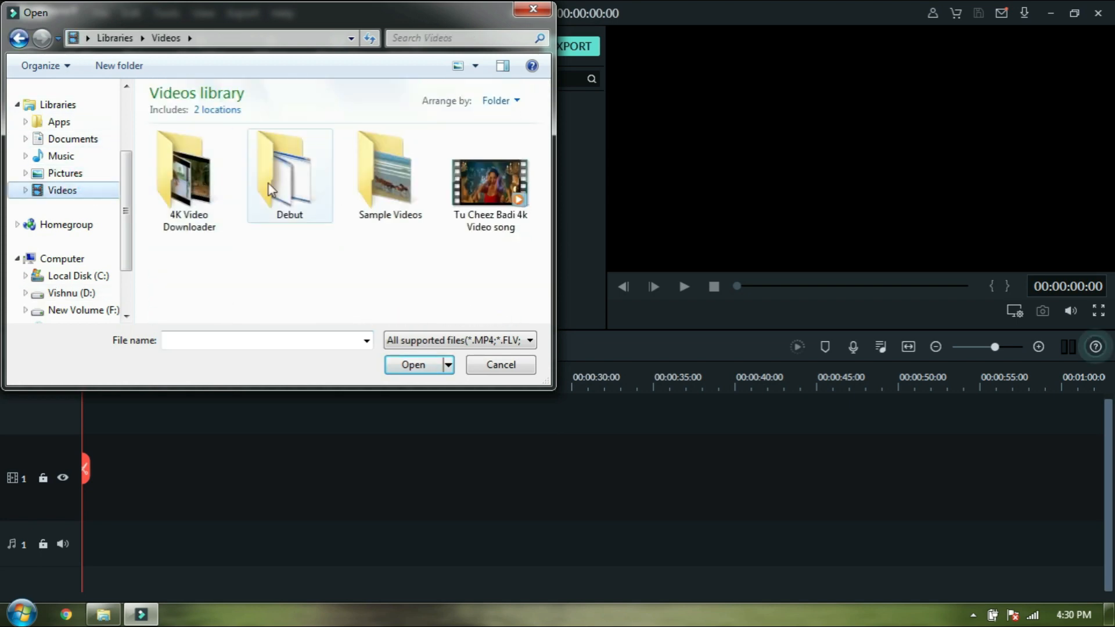
double_click(374, 200)
click(200, 173)
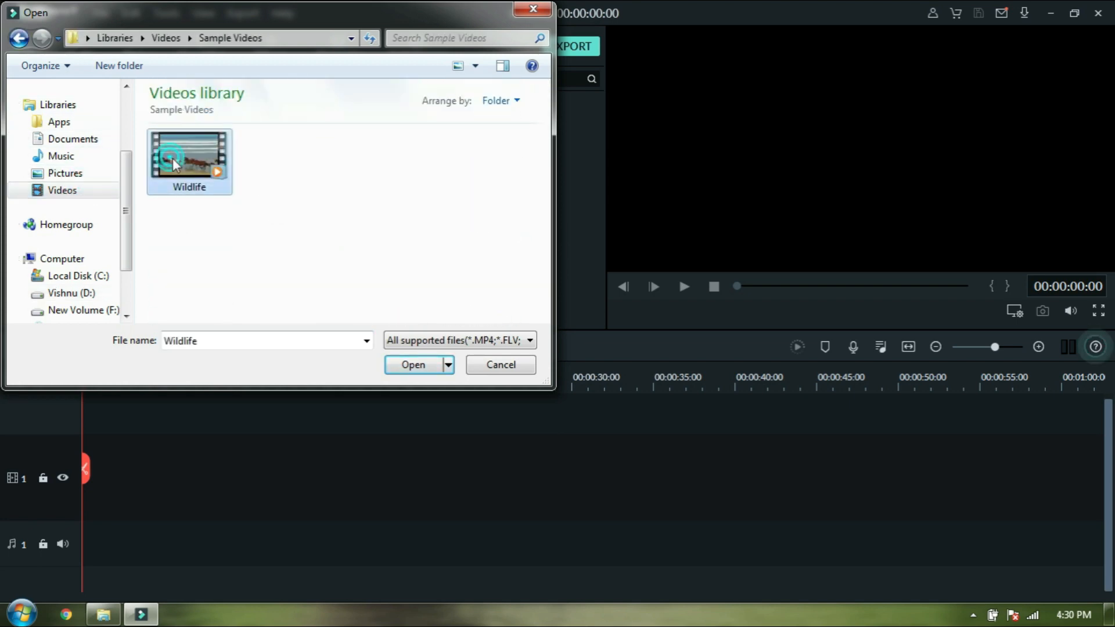
click(400, 366)
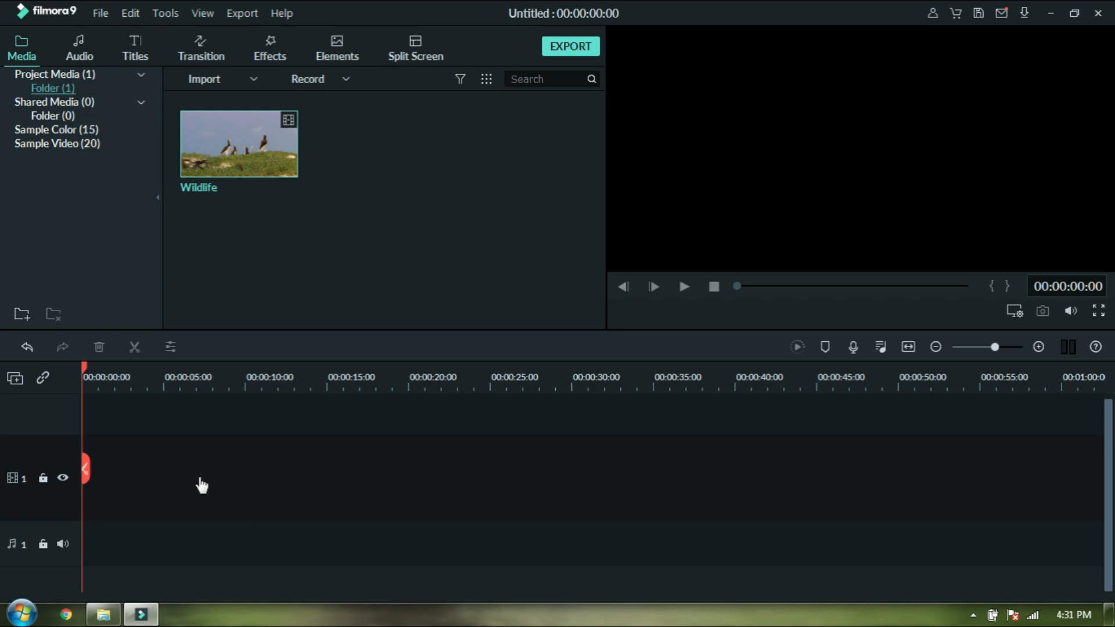
- Place the Wildlife clip at the start of video track 1, keeping the project settings of 1920 x 1080 25fps
drag(203, 166, 84, 474)
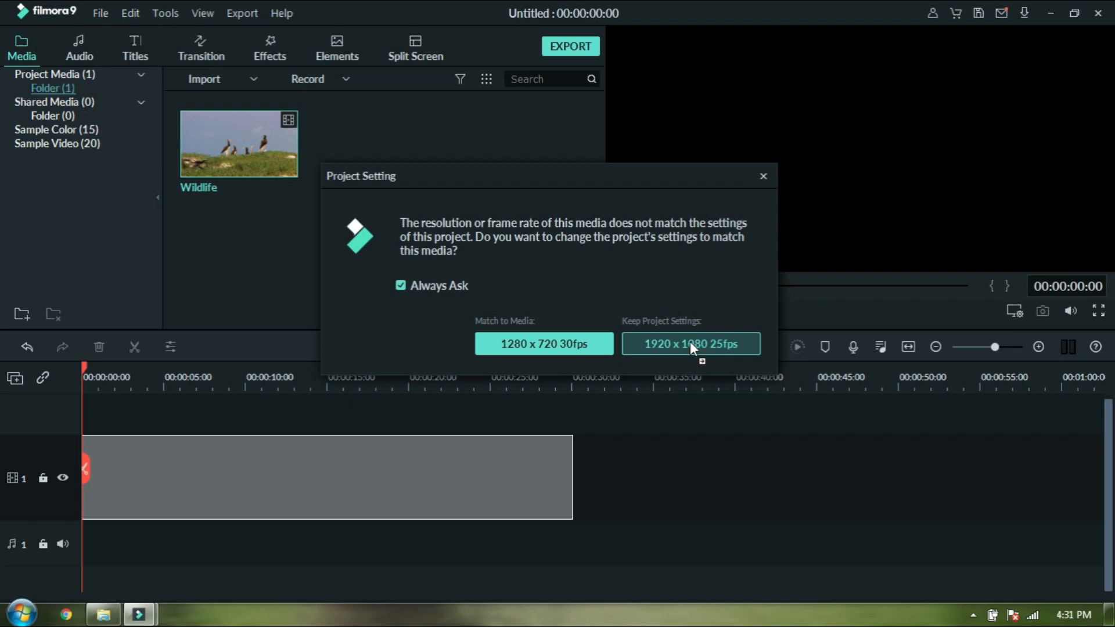
drag(700, 347, 699, 347)
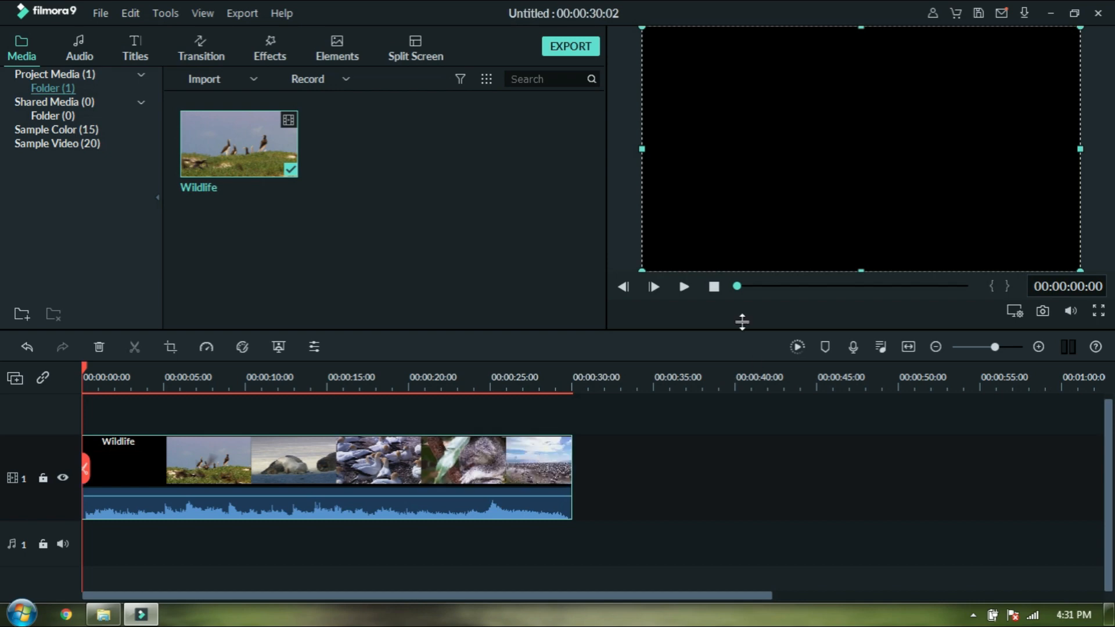
- Play the Wildlife clip, pause it and scrub through it, leaving the playhead at 00:00:19:13
click(684, 287)
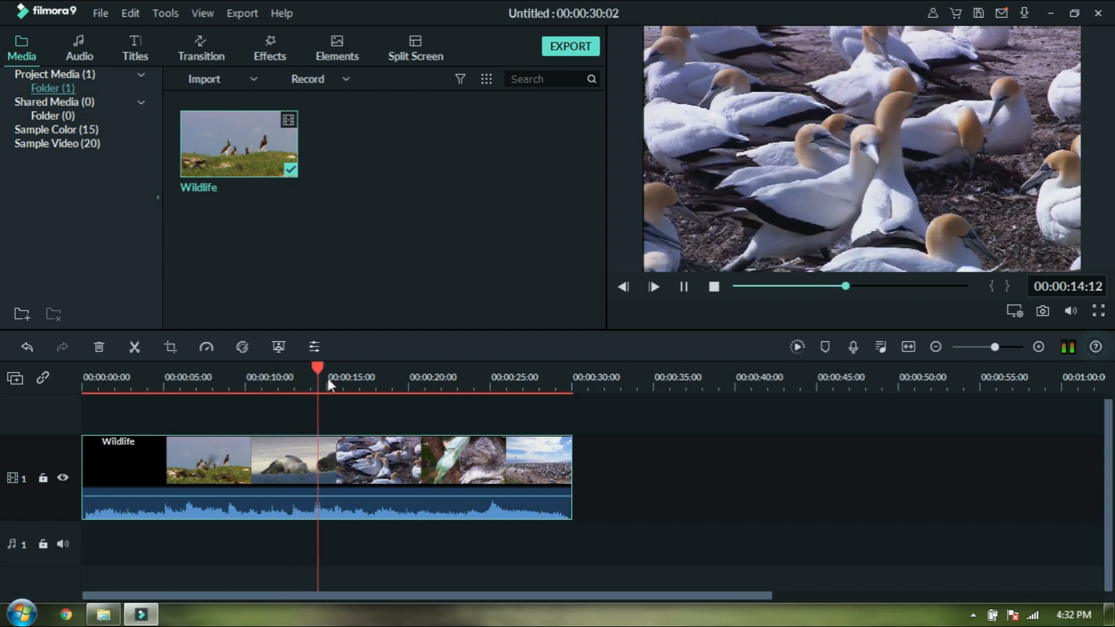
click(685, 287)
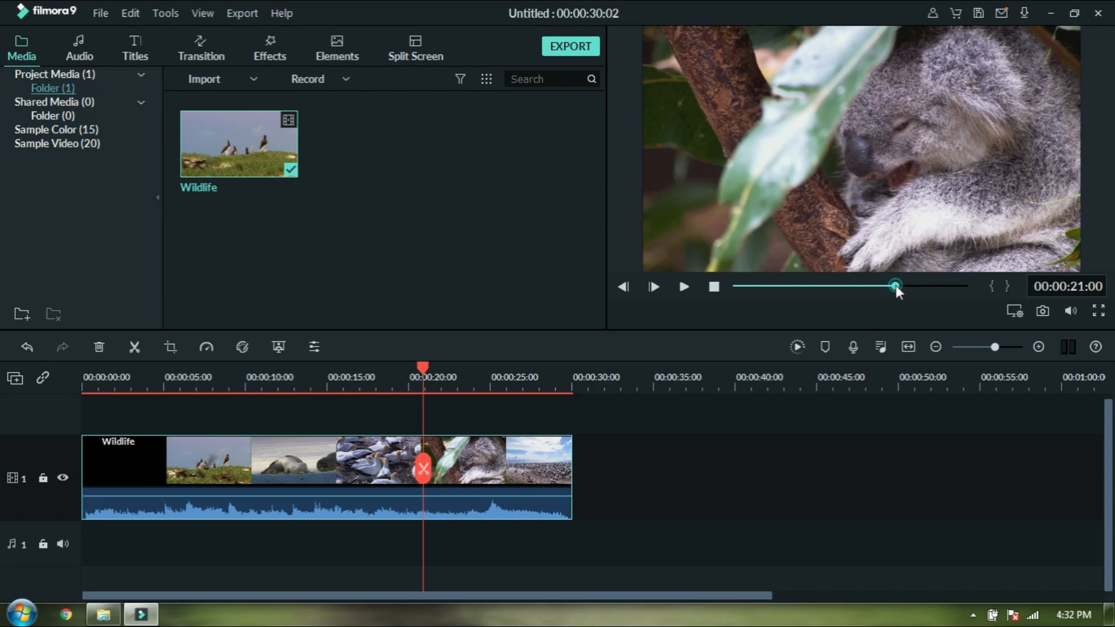
drag(896, 285, 822, 292)
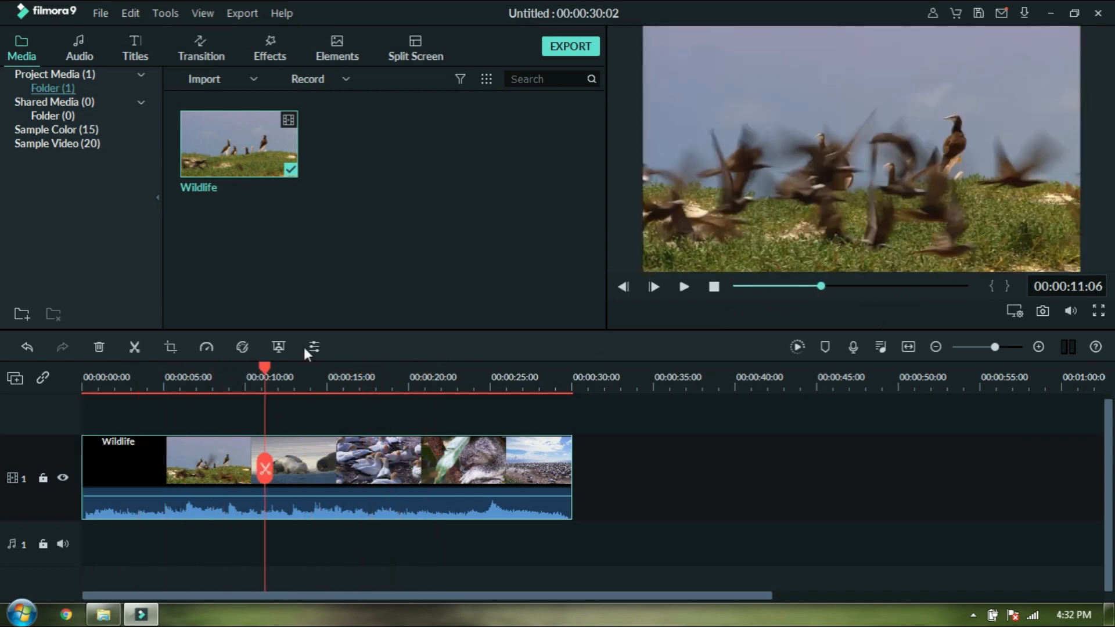
drag(266, 367, 401, 380)
click(360, 451)
click(645, 472)
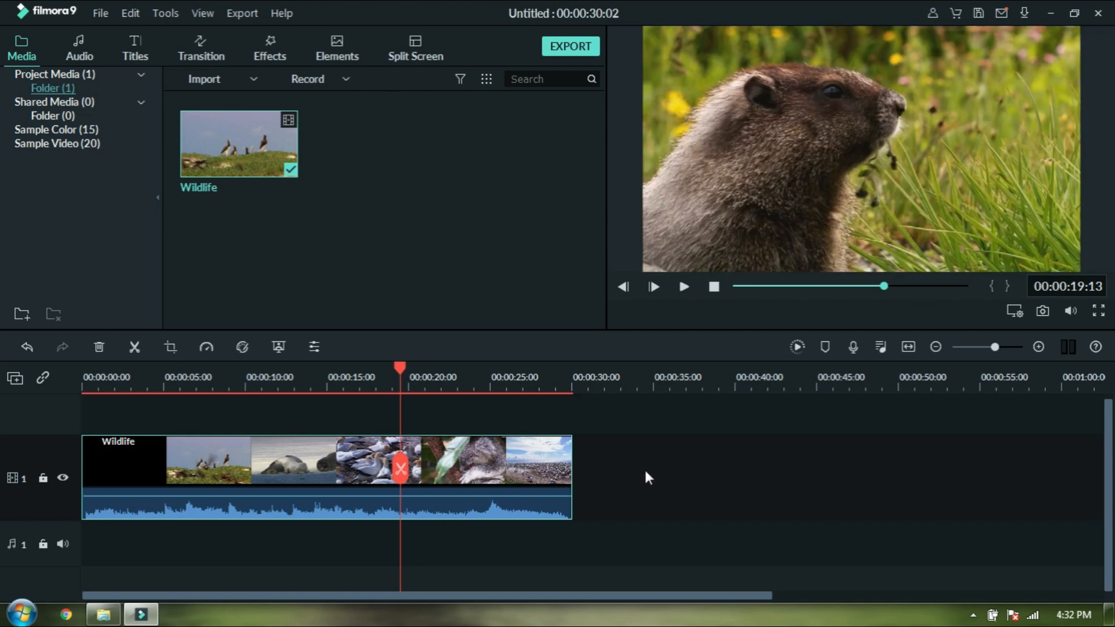
- Find the included music Earth - The Rhythm Of Memories, preview it and place it at the start of audio track 1
click(69, 557)
click(72, 51)
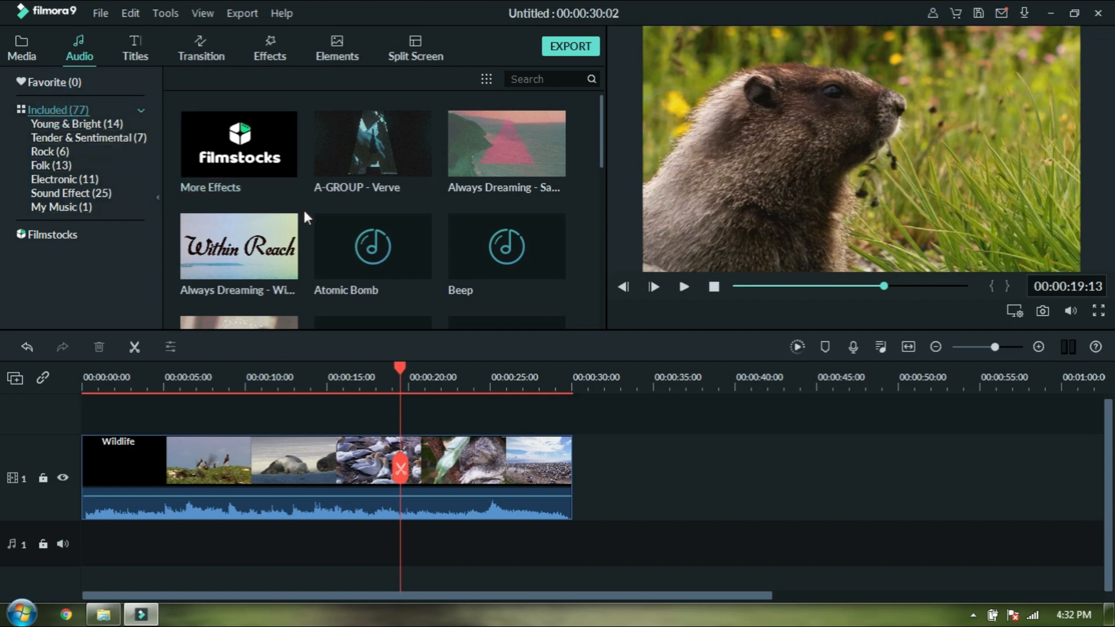
scroll(304, 217, down, 5)
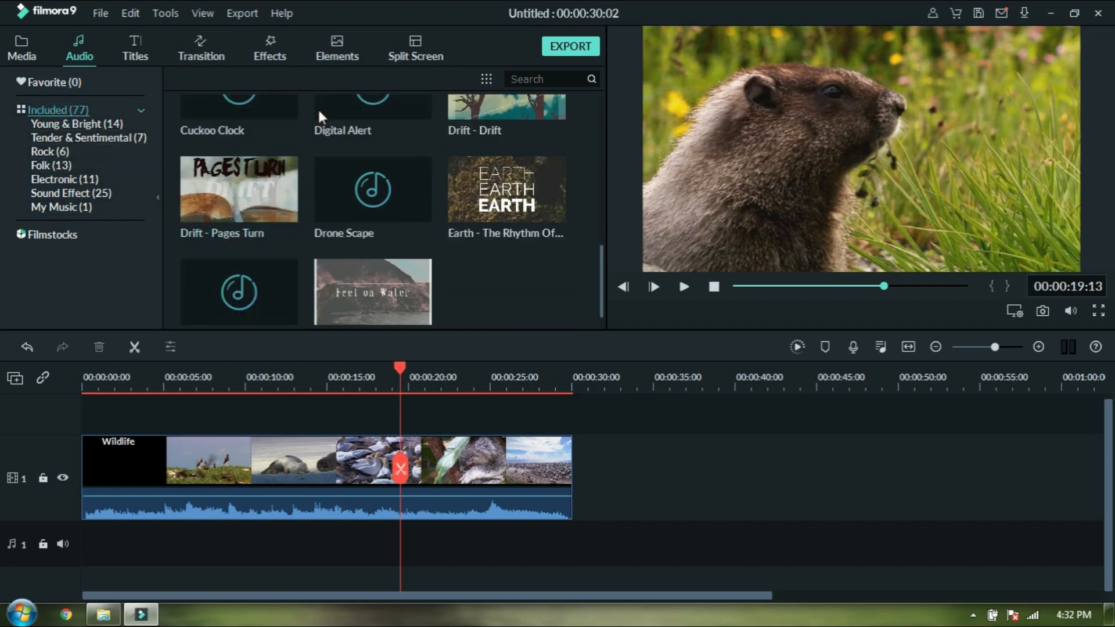
click(472, 208)
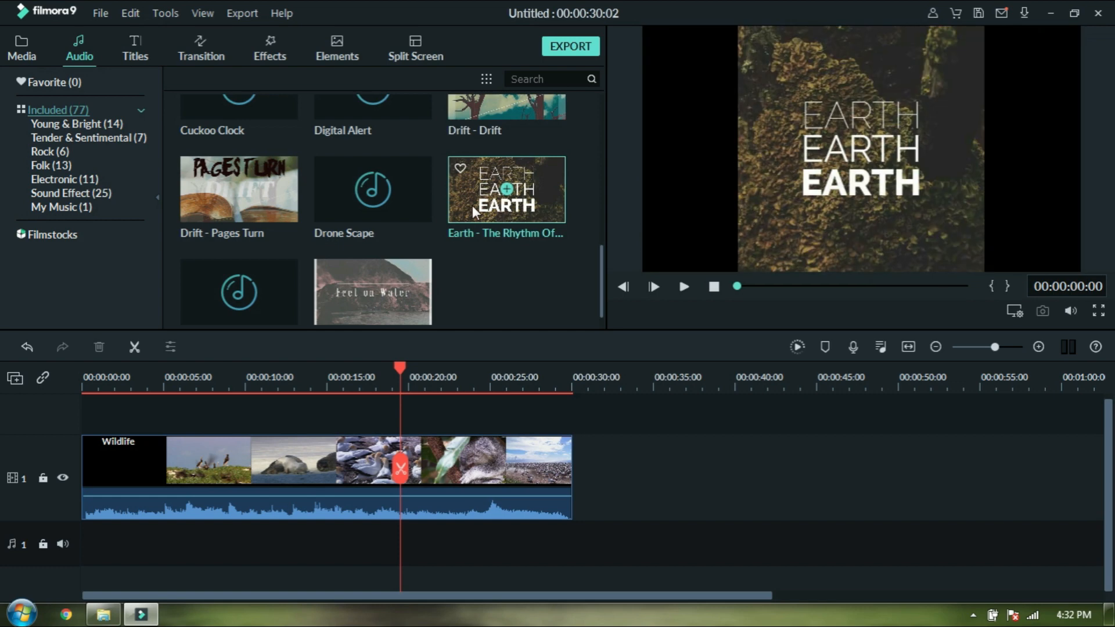
click(684, 286)
click(684, 284)
drag(471, 206, 81, 546)
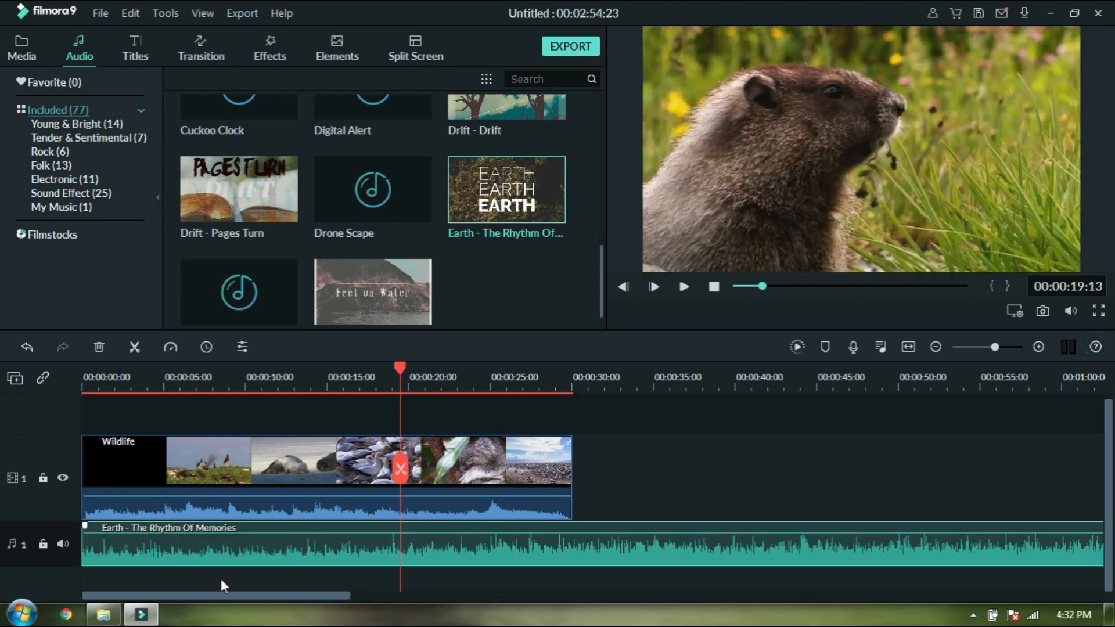
- Lower the volume of the Earth - The Rhythm Of Memories music clip to -5.82 dB
mouse_move(227, 498)
drag(227, 498, 257, 534)
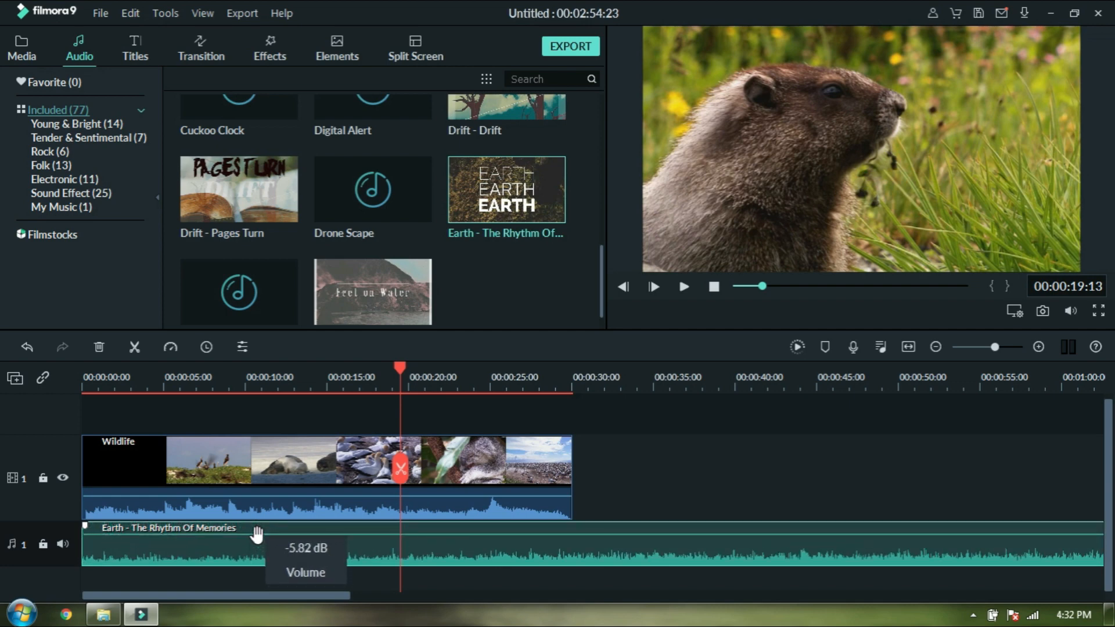
scroll(120, 432, up, 1)
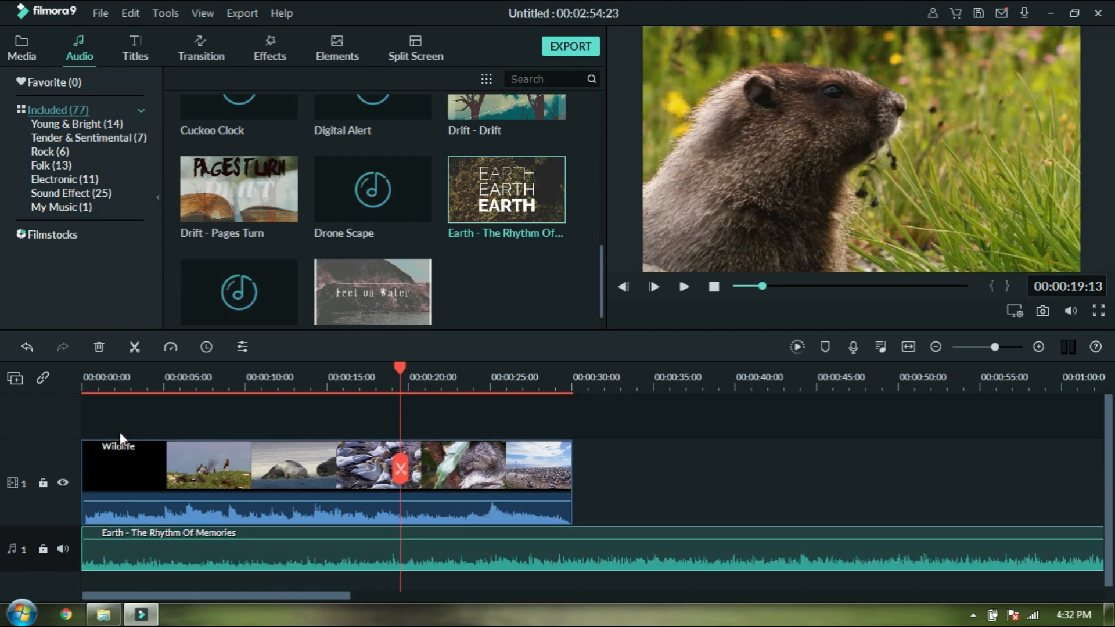
scroll(66, 478, down, 1)
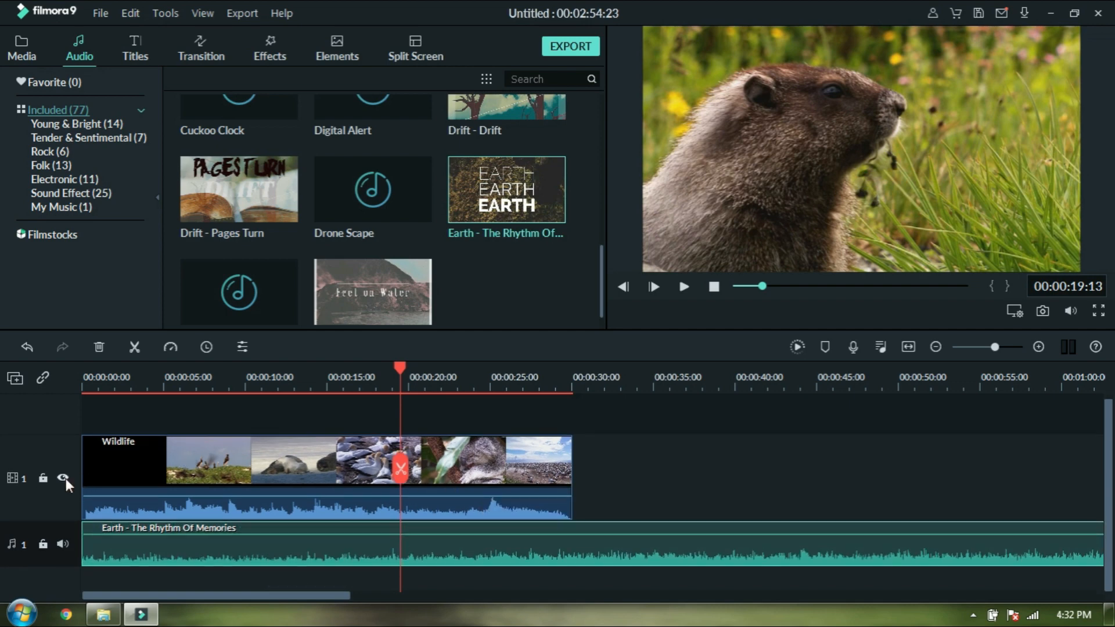
click(59, 423)
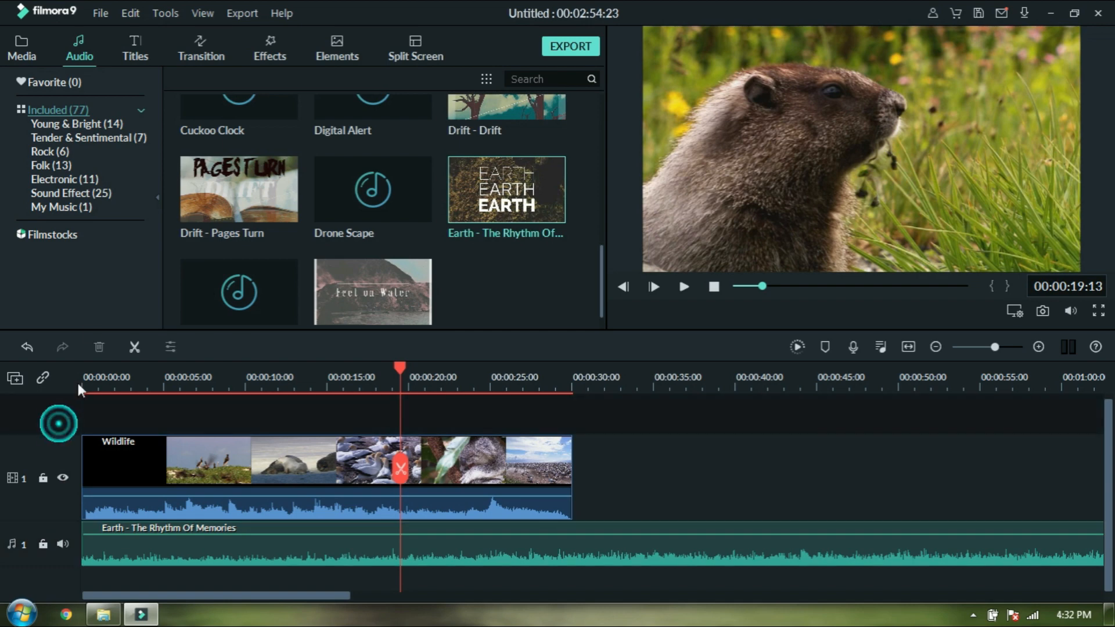
- Find the Lower Third 5 title preset, preview it and place it at the timeline's start above the Wildlife clip
click(135, 59)
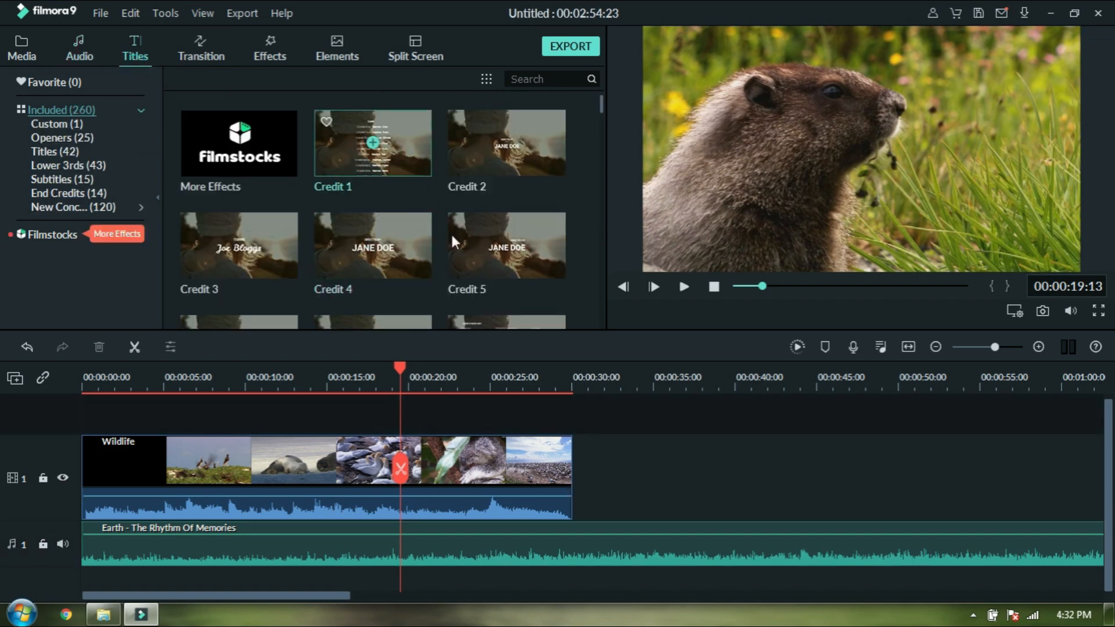
scroll(442, 253, down, 5)
scroll(436, 251, down, 3)
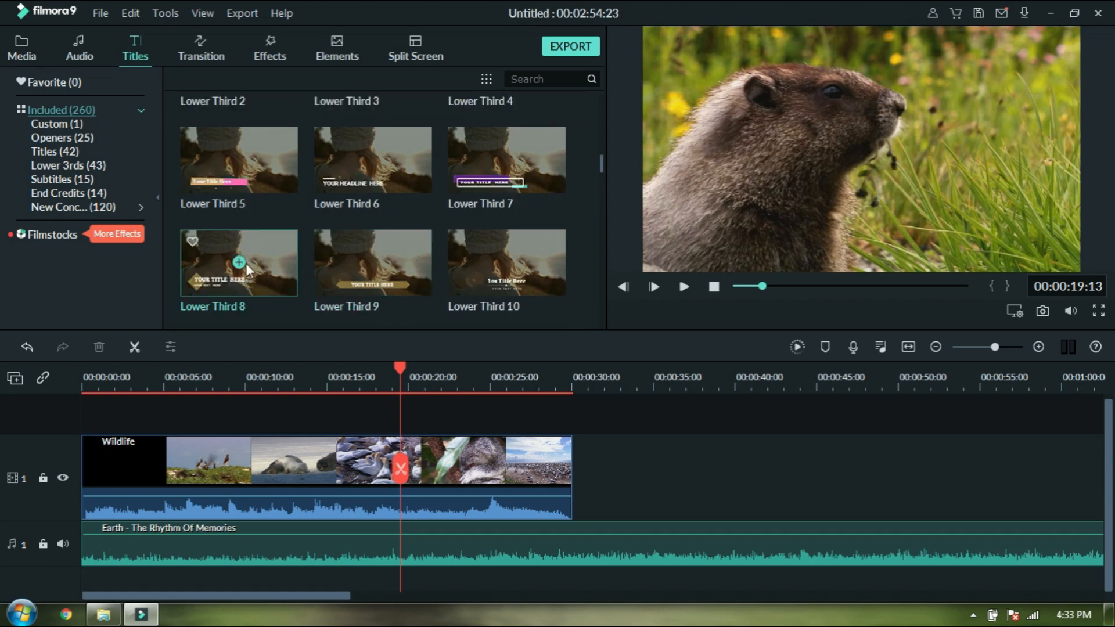
click(227, 168)
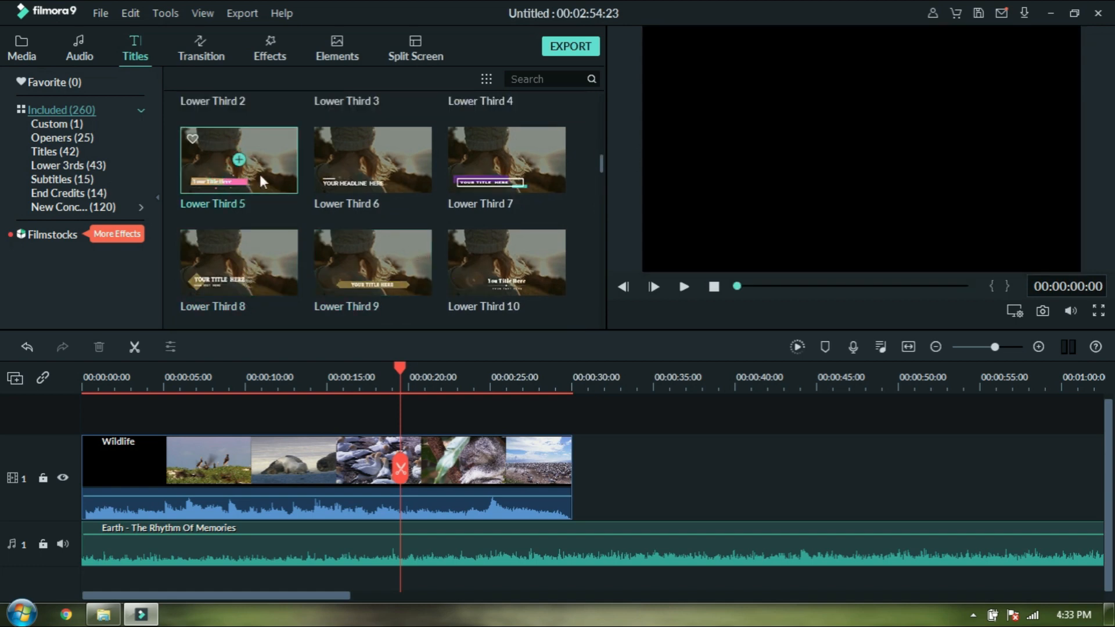
click(684, 287)
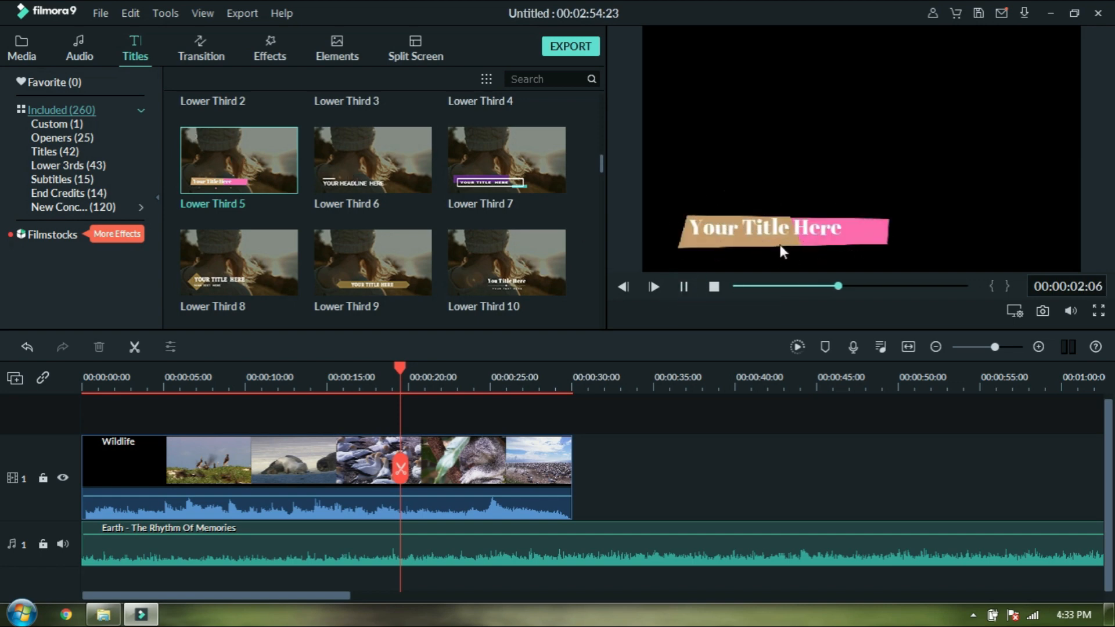
click(684, 287)
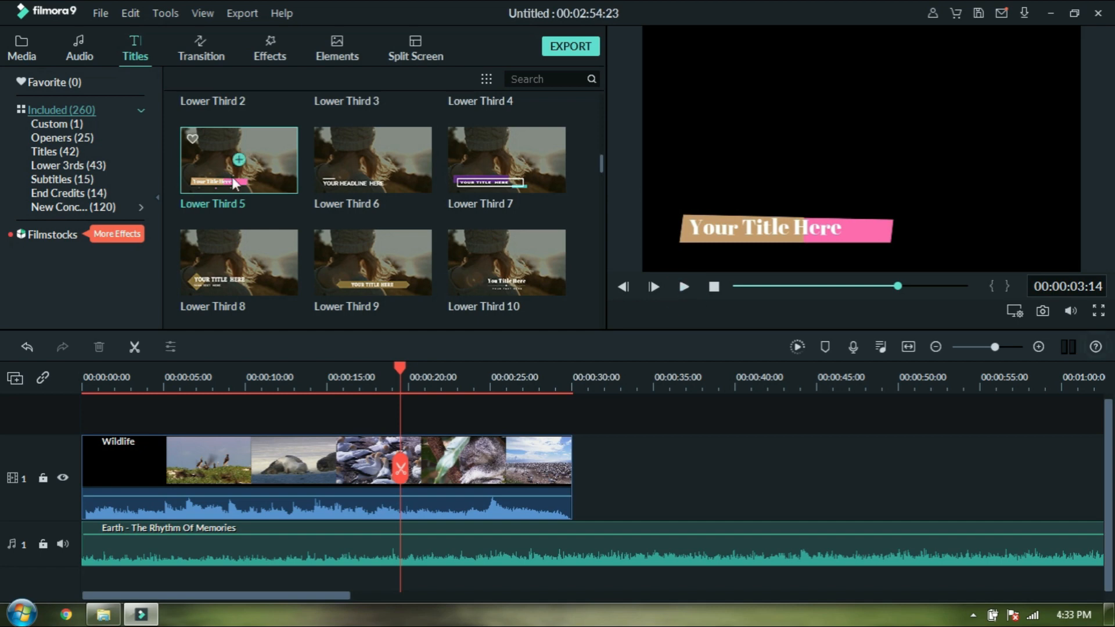
drag(234, 183, 87, 429)
- Play the timeline from the beginning to check the title over the video, stopping at 00:00:10:21
drag(405, 467, 83, 458)
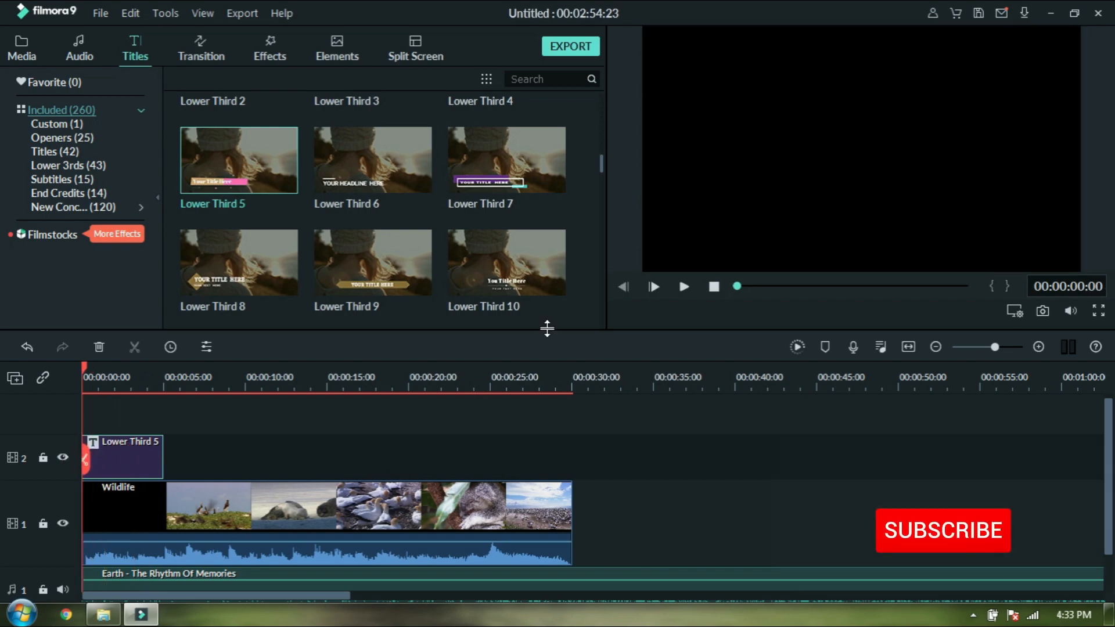
click(681, 287)
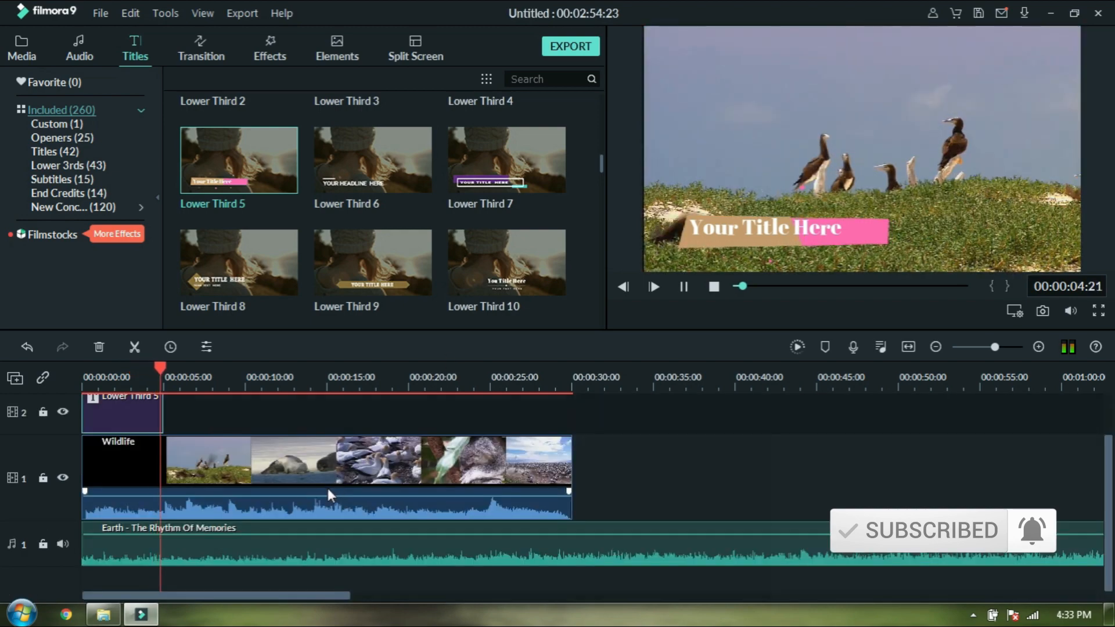
scroll(327, 490, down, 1)
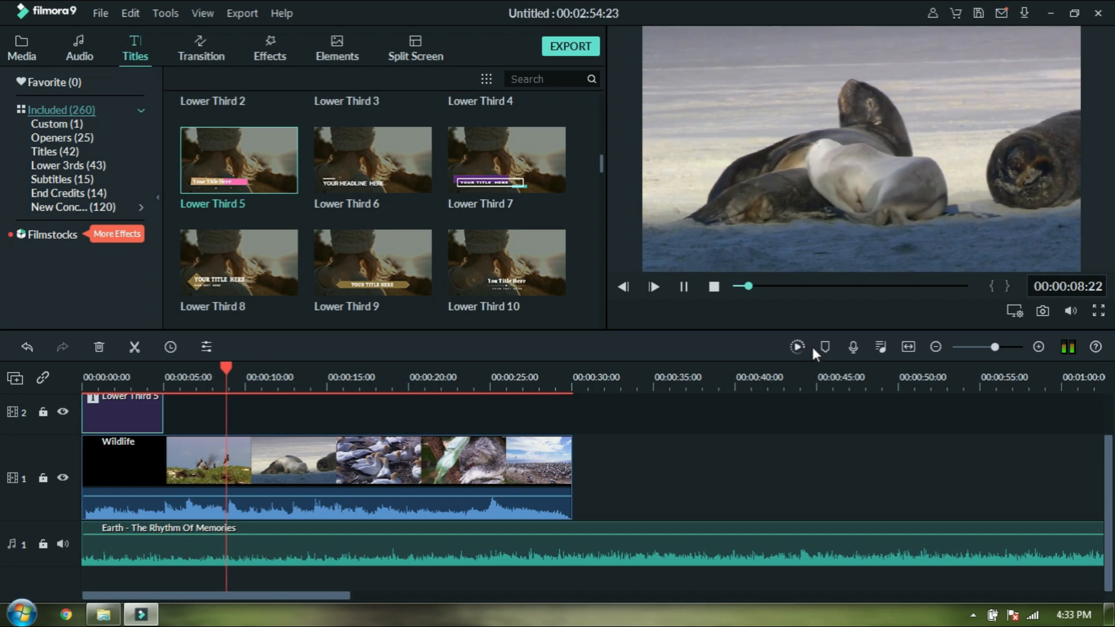
click(684, 287)
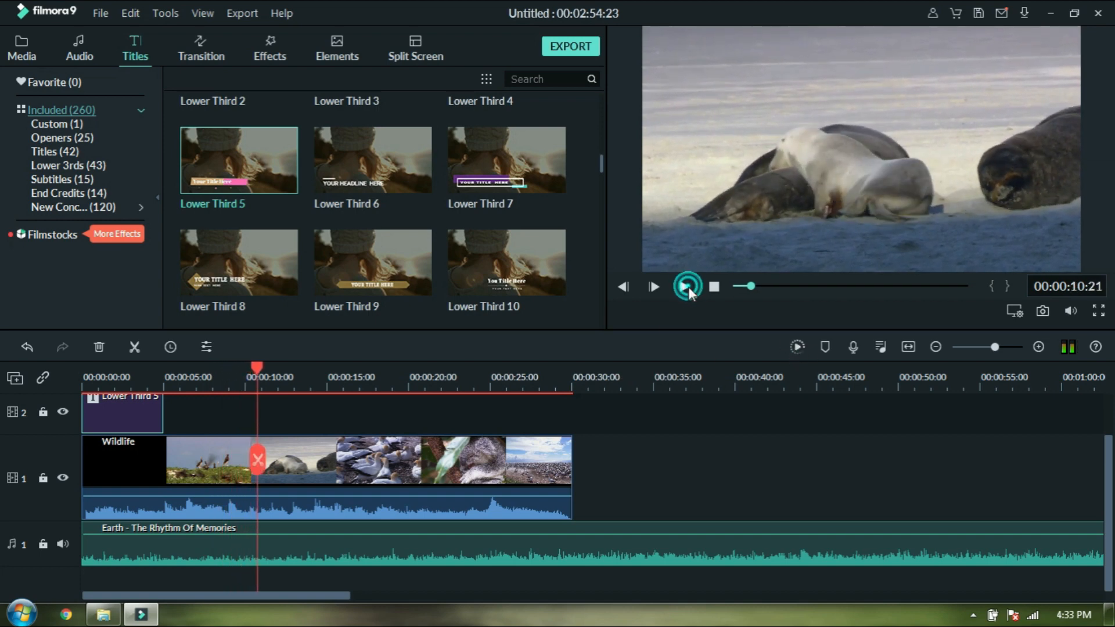
- Cut the Wildlife clip and the music into four consecutive segments, with cuts at about 8, 19 and 24 seconds
click(257, 465)
drag(257, 464, 418, 474)
click(396, 475)
click(476, 475)
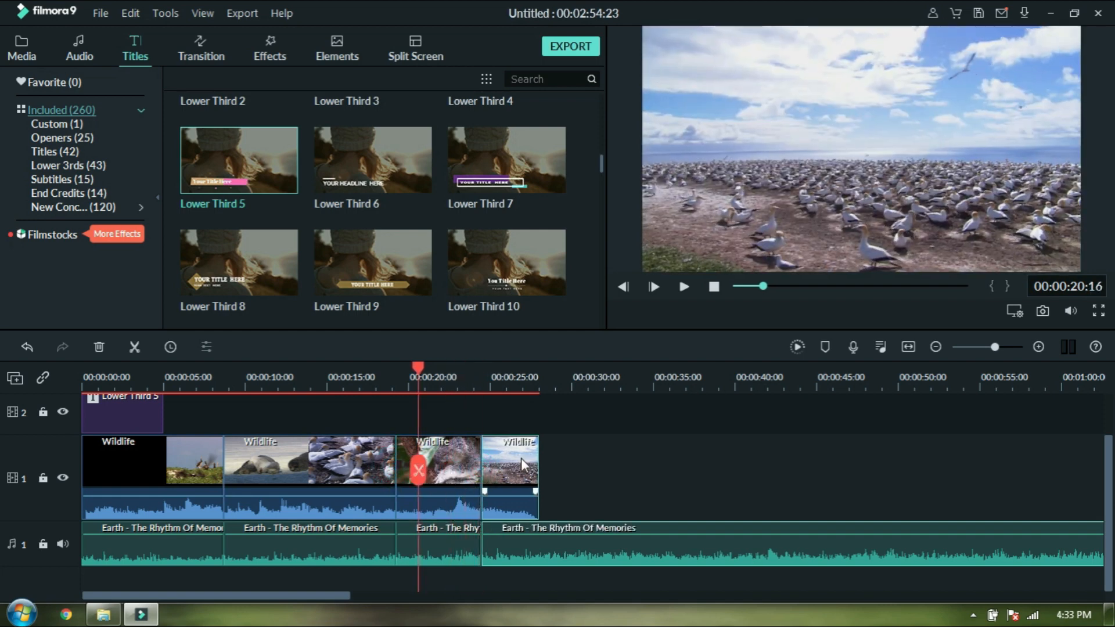
- Delete the last three Wildlife segments from the video track, one after another from the end
click(520, 458)
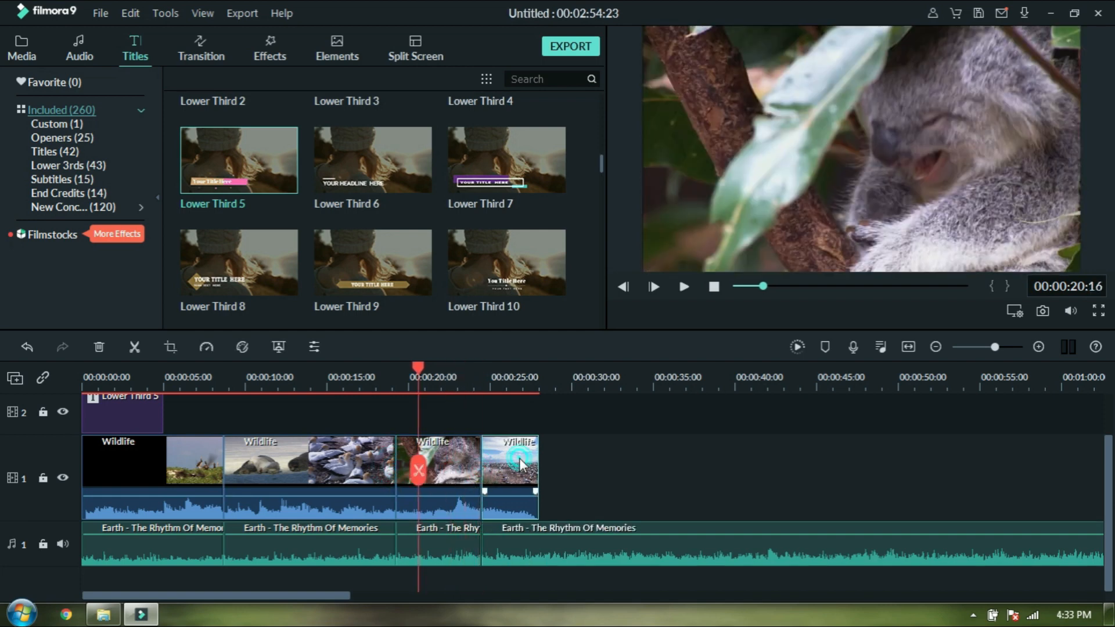
click(100, 348)
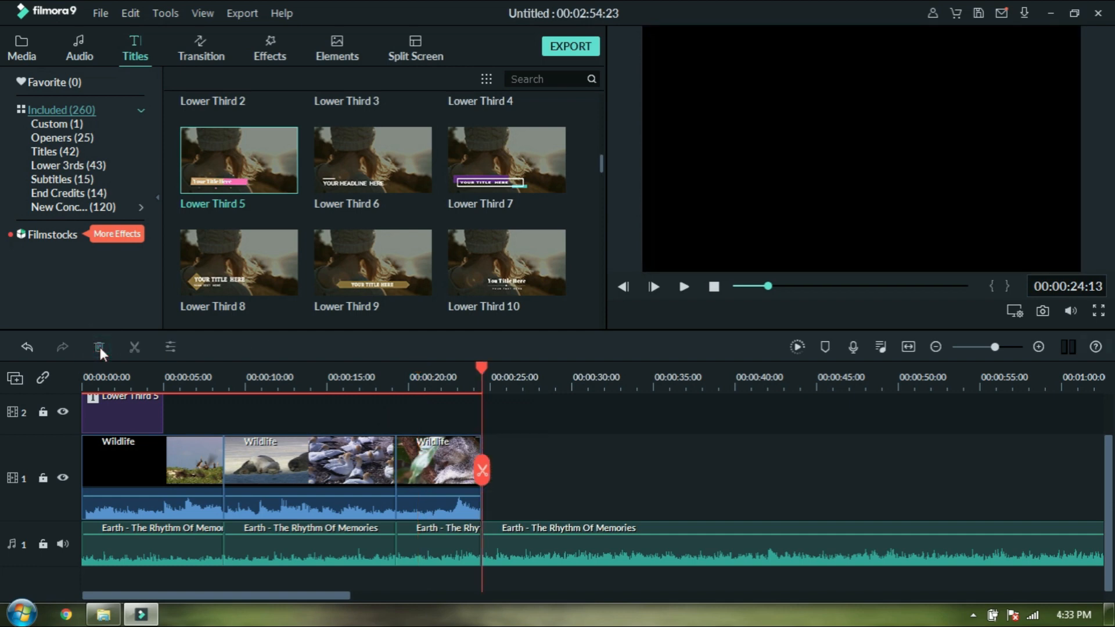
click(99, 347)
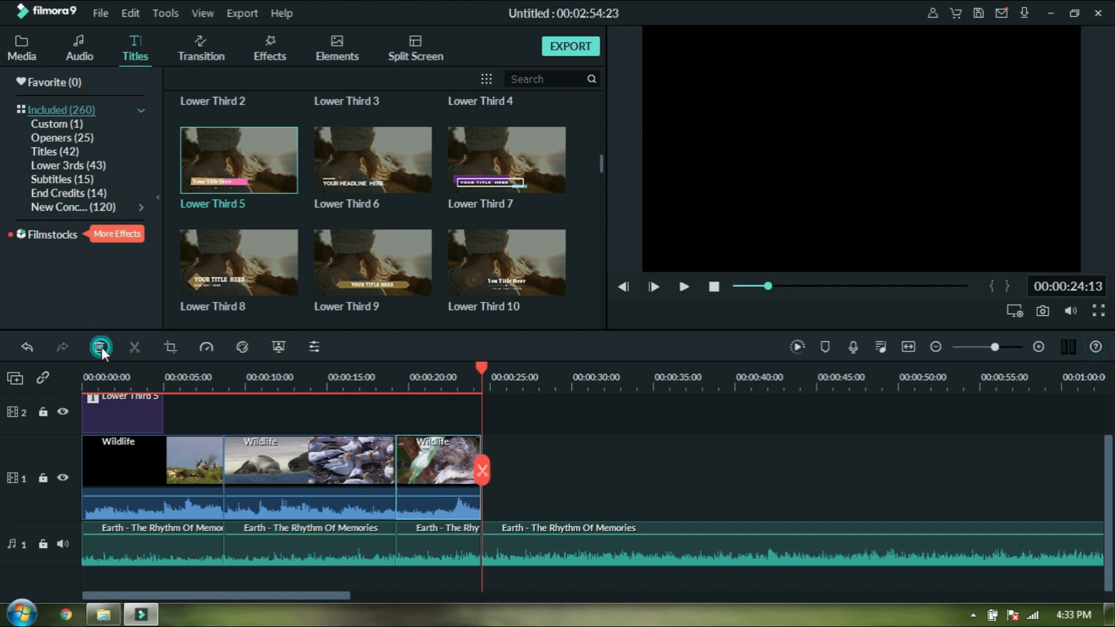
click(261, 463)
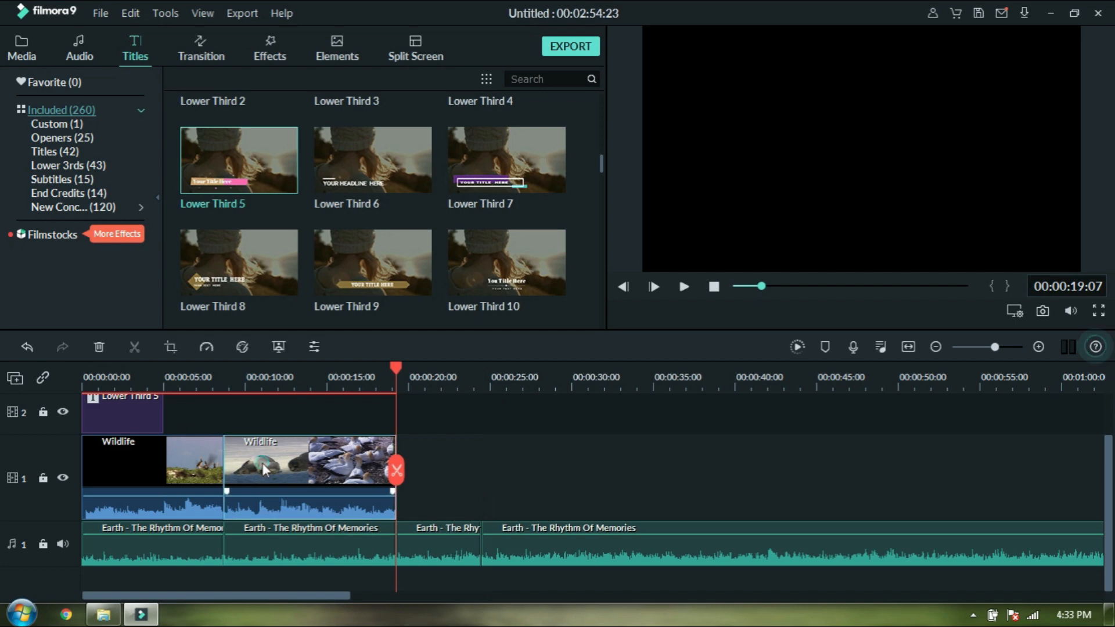
click(99, 347)
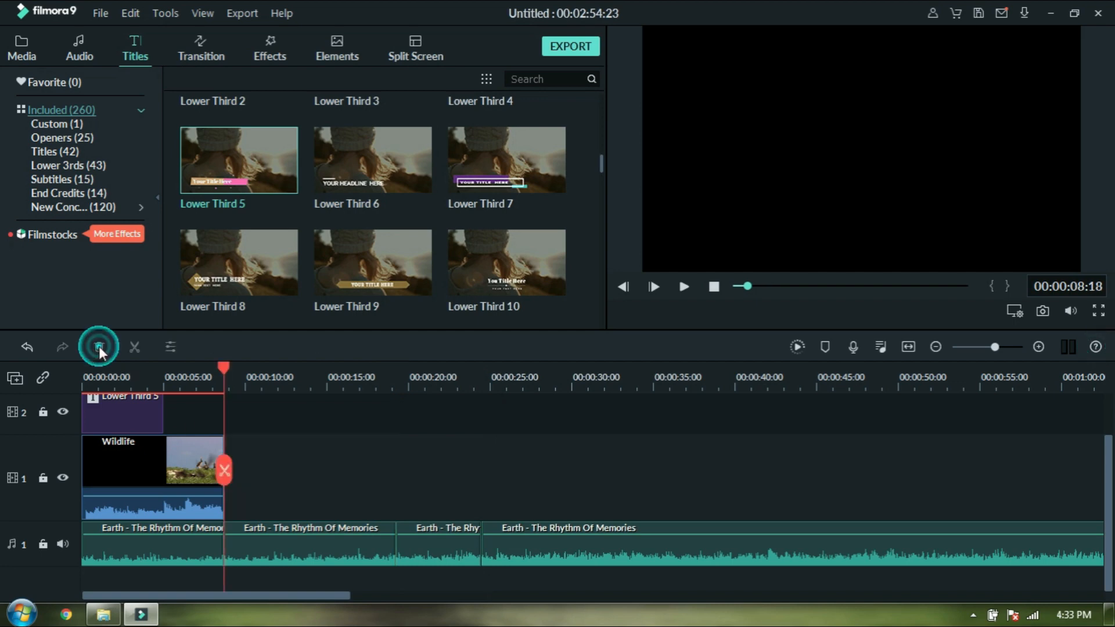
- Undo the deletions of the three Wildlife segments
click(26, 347)
click(26, 347)
click(26, 347)
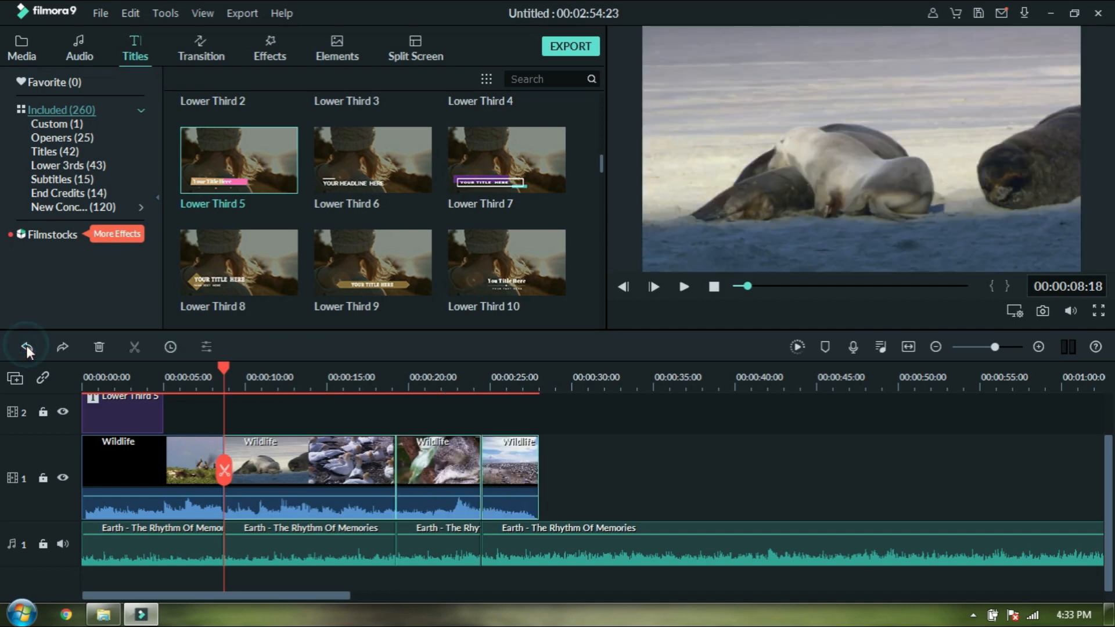
- Split the music at 00:00:28:00, where the Wildlife video ends, and delete the leftover music after the cut
drag(221, 476, 538, 505)
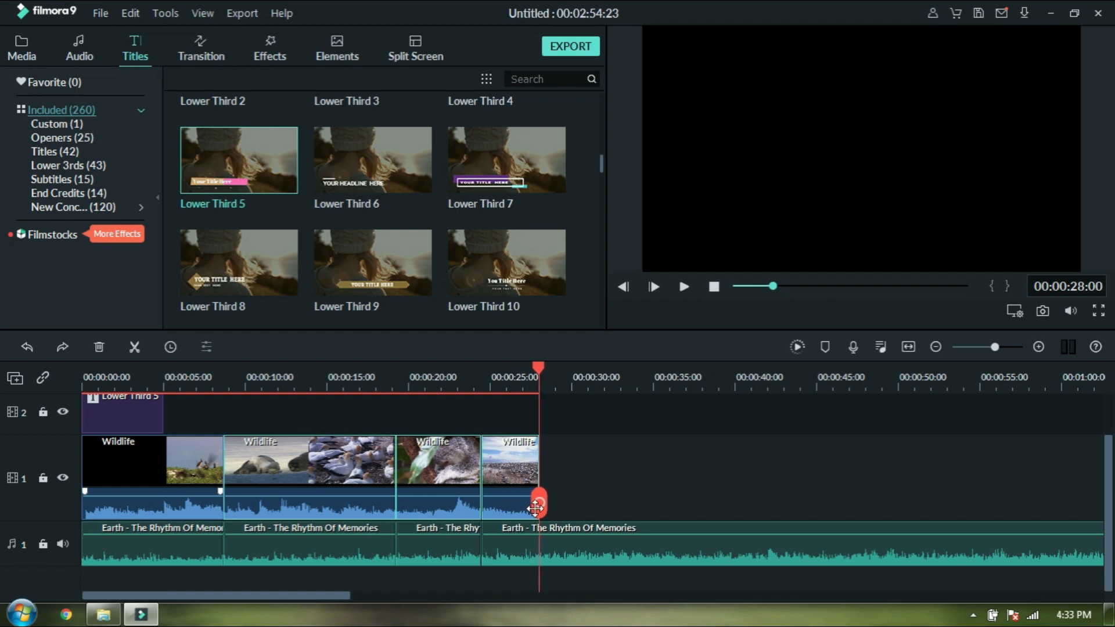
click(538, 504)
click(596, 566)
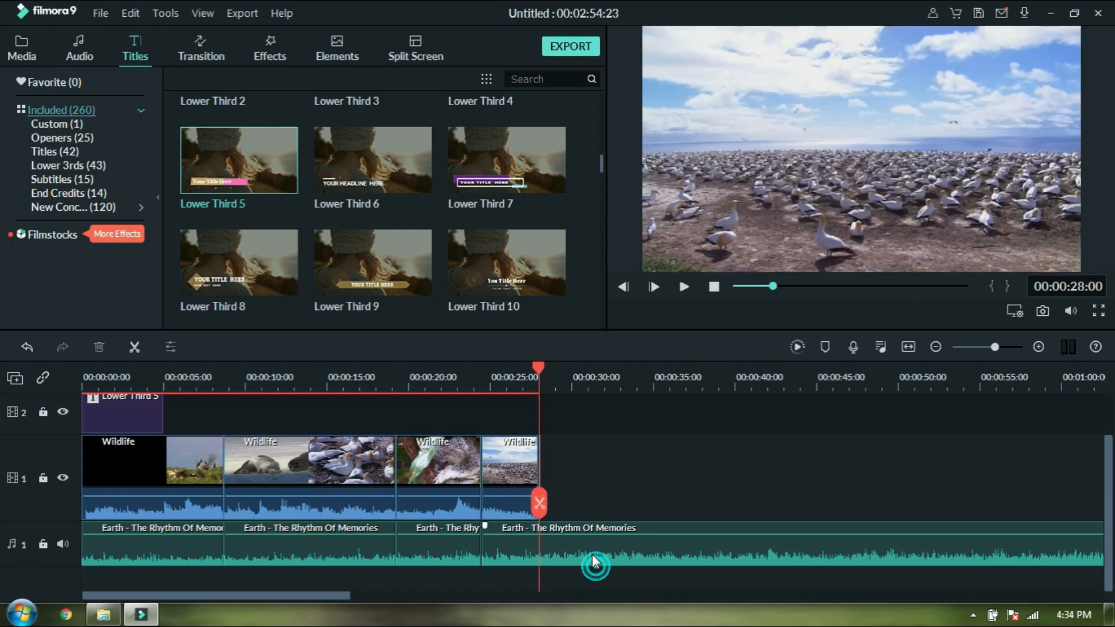
click(546, 523)
click(541, 508)
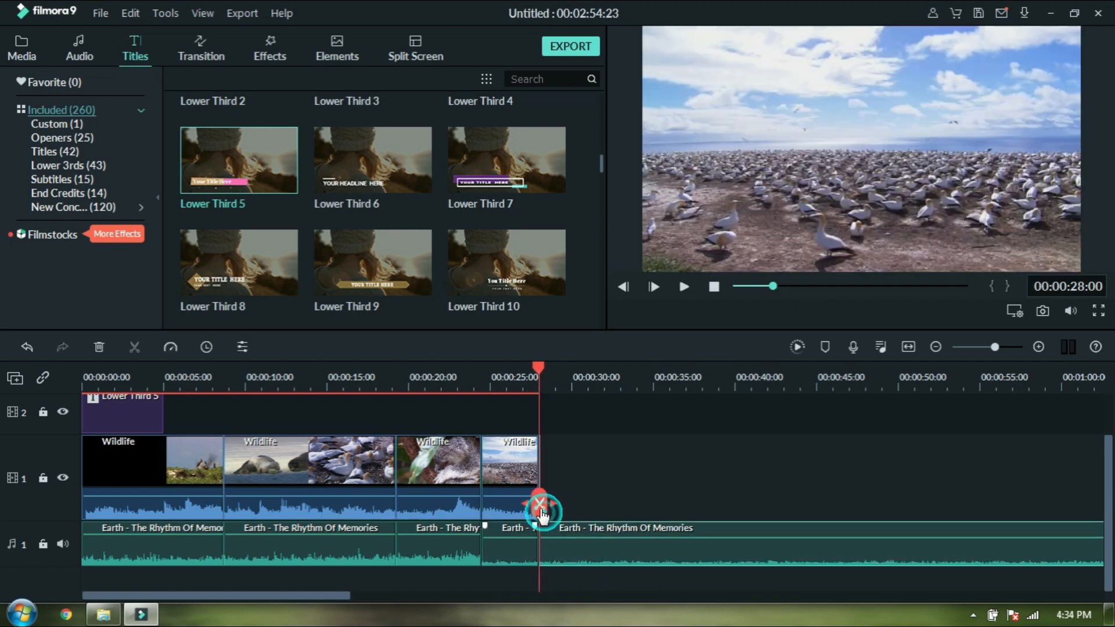
click(98, 347)
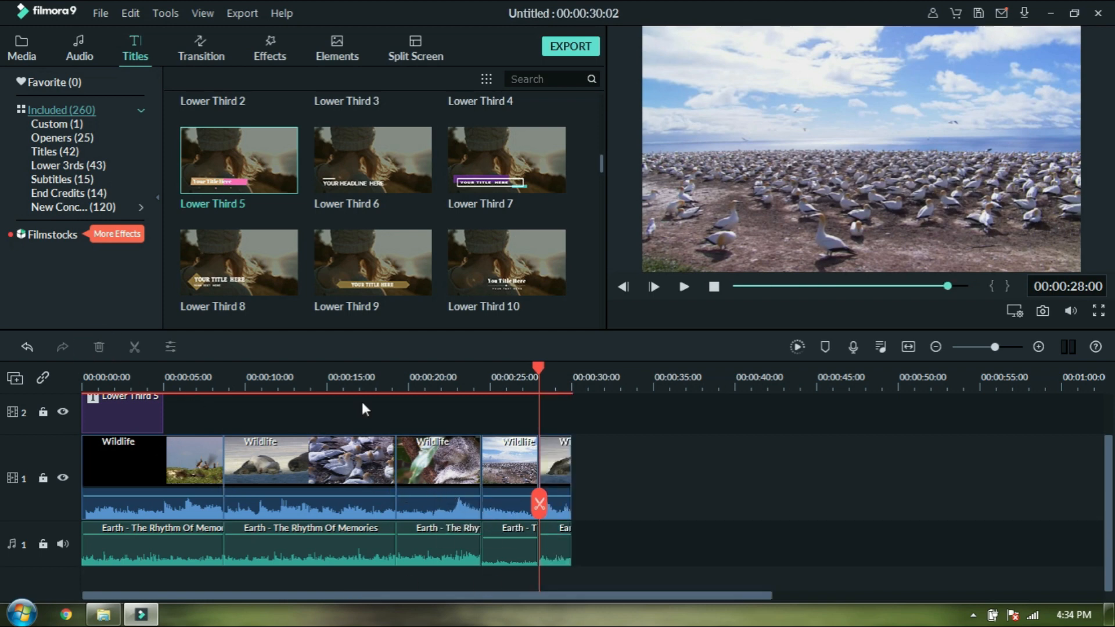
- Render the timeline preview and play the edited video from the beginning, pausing at 00:00:15:02
drag(541, 510, 568, 494)
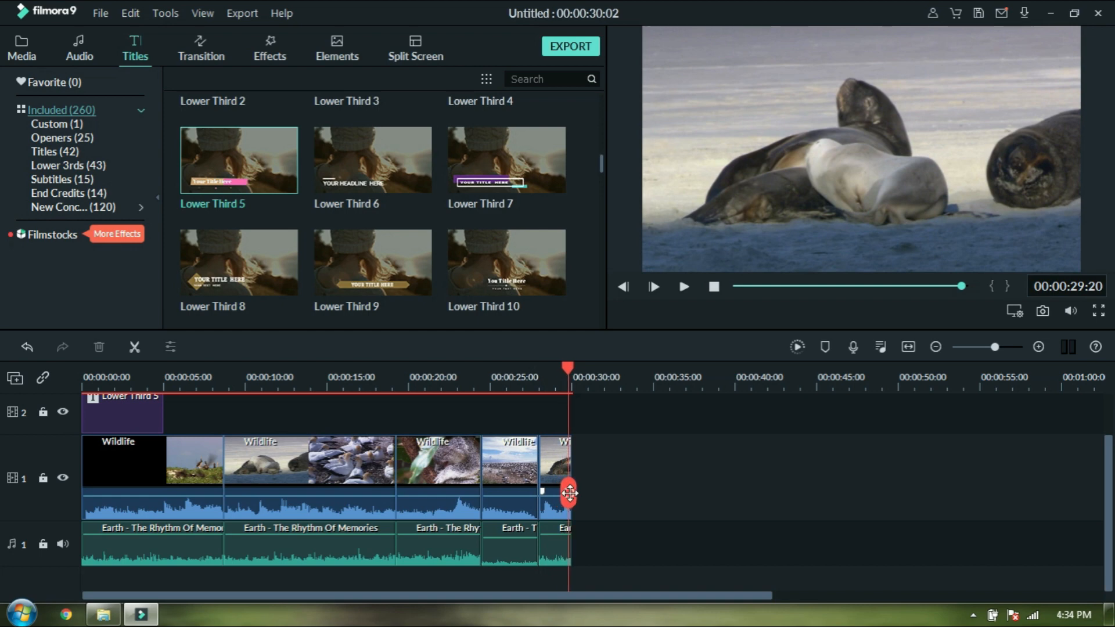
click(798, 346)
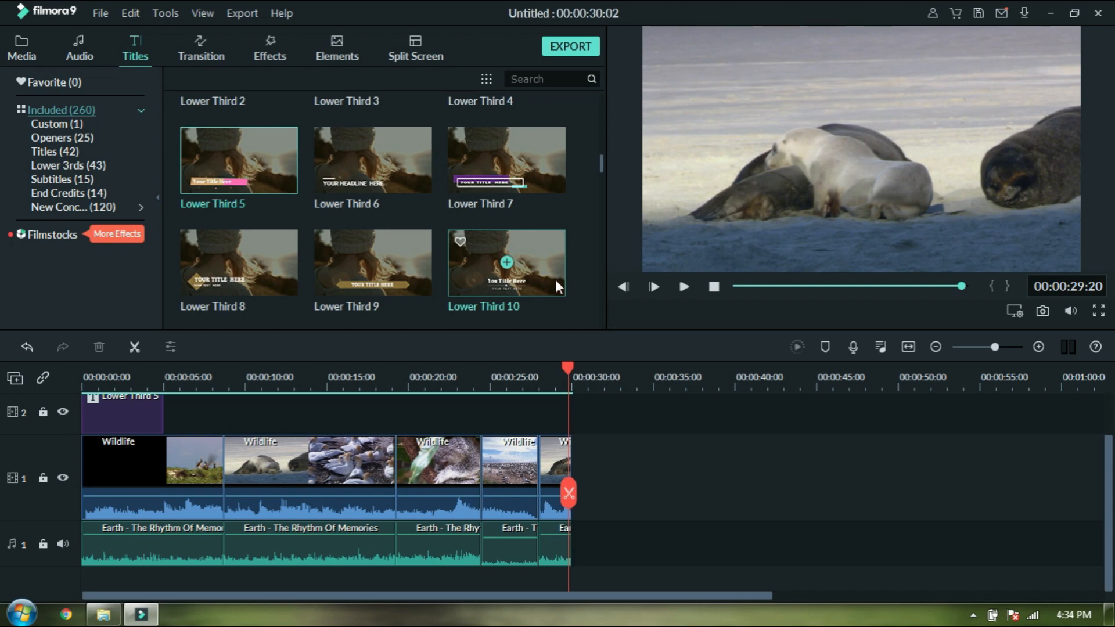
click(682, 291)
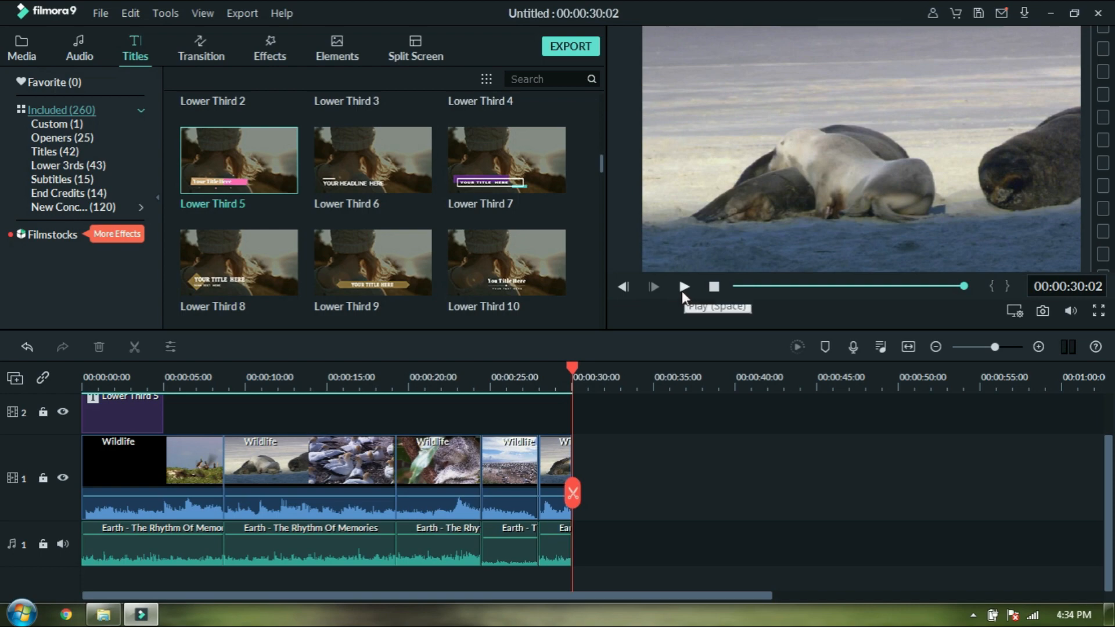
click(682, 288)
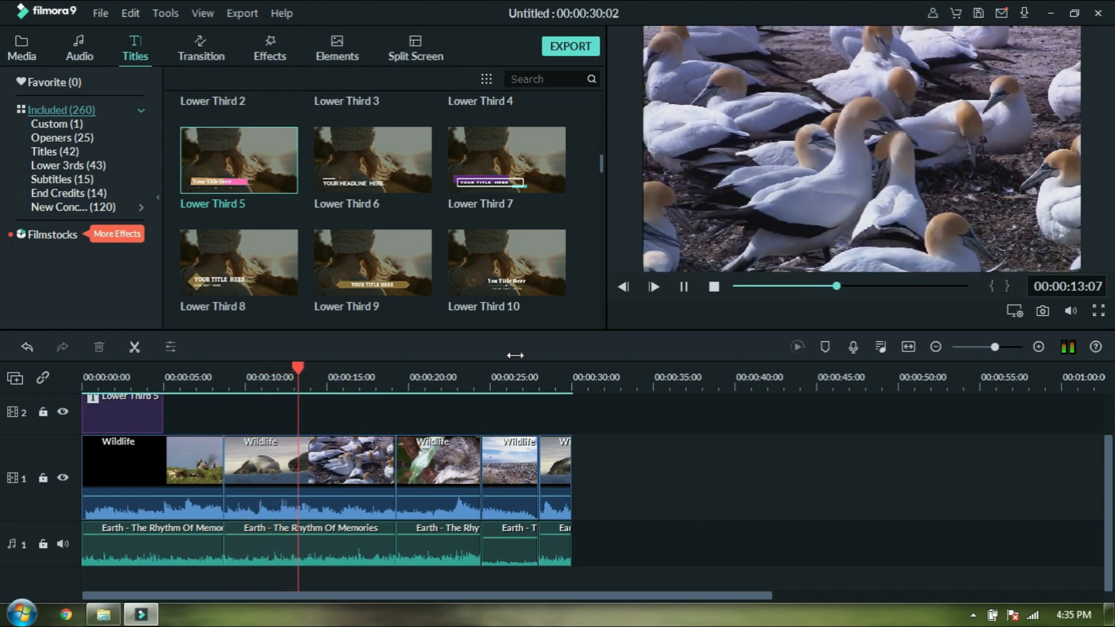
click(683, 287)
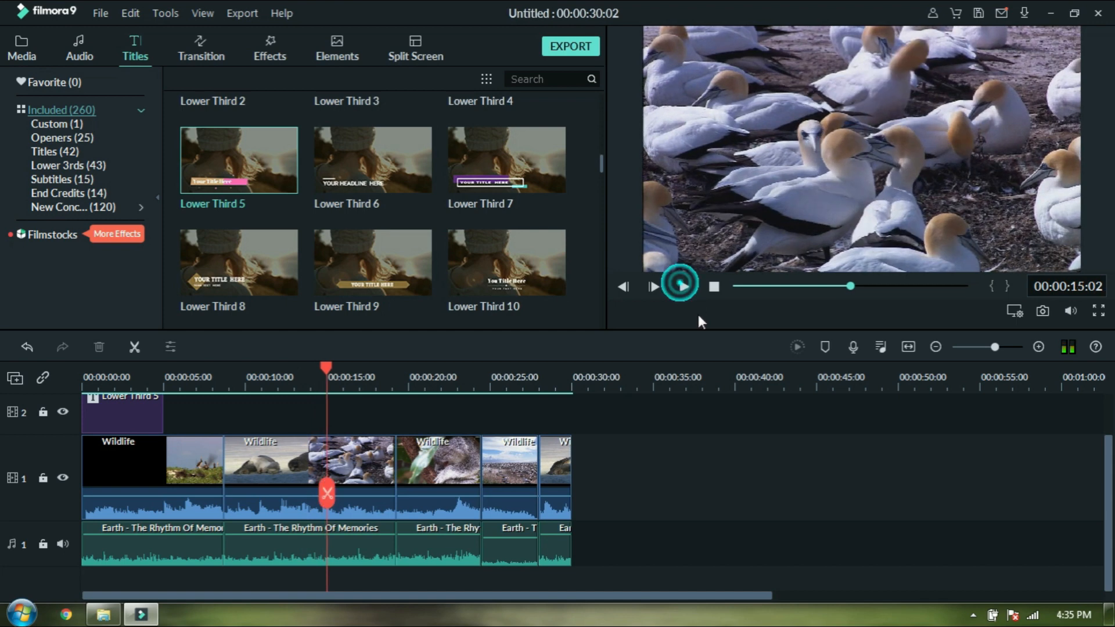
- Save the project to the Desktop under the name VE Project 16
click(101, 14)
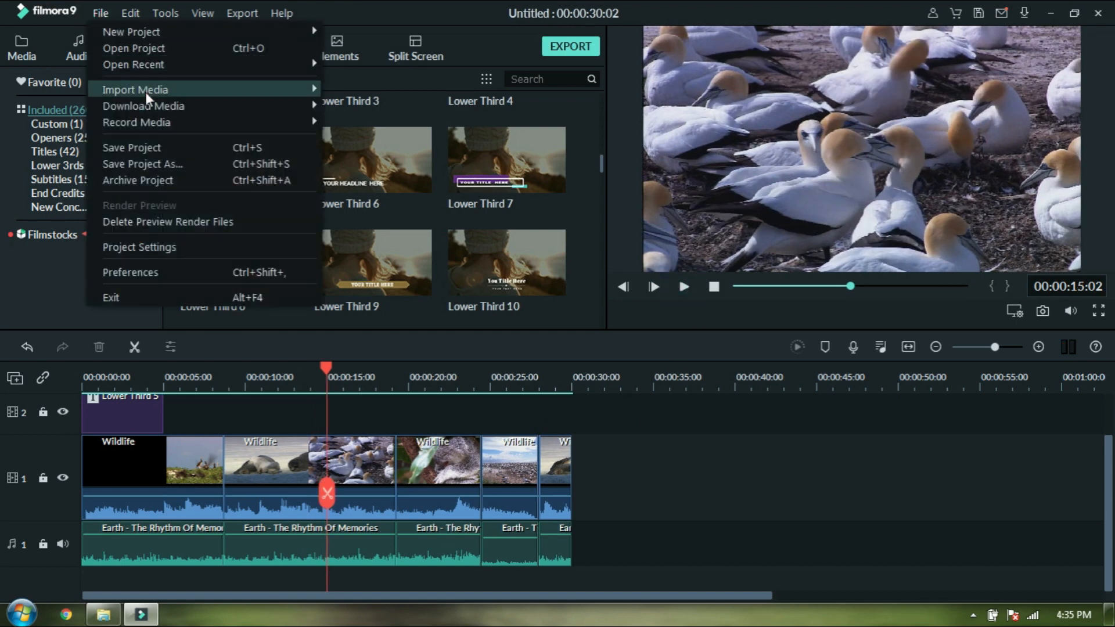
click(155, 145)
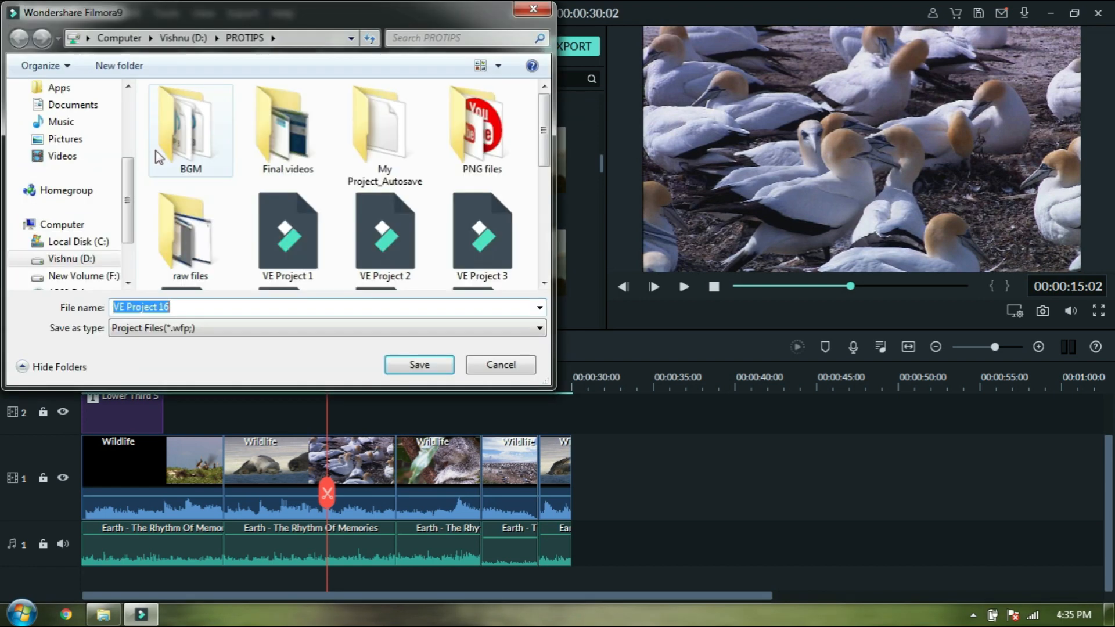
scroll(122, 158, up, 3)
click(82, 112)
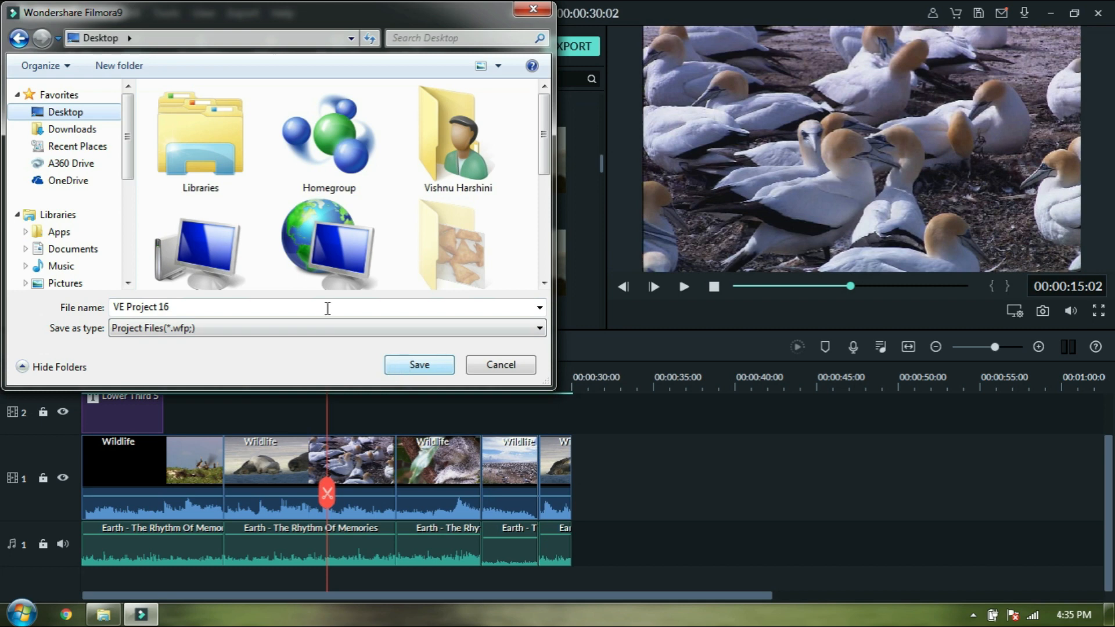
click(326, 308)
double_click(323, 308)
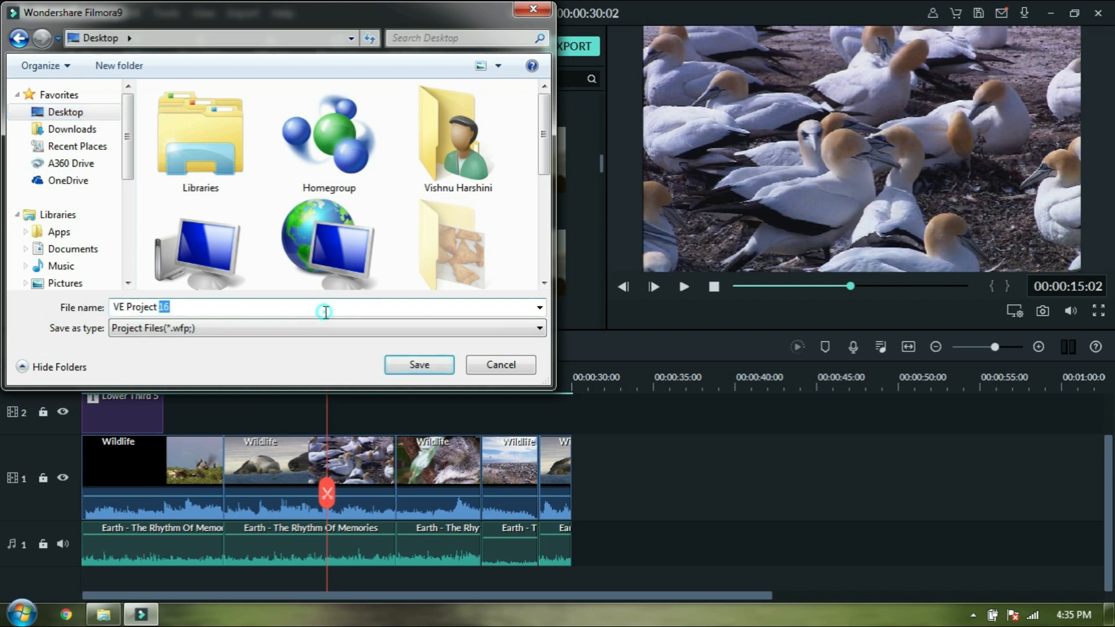
click(404, 367)
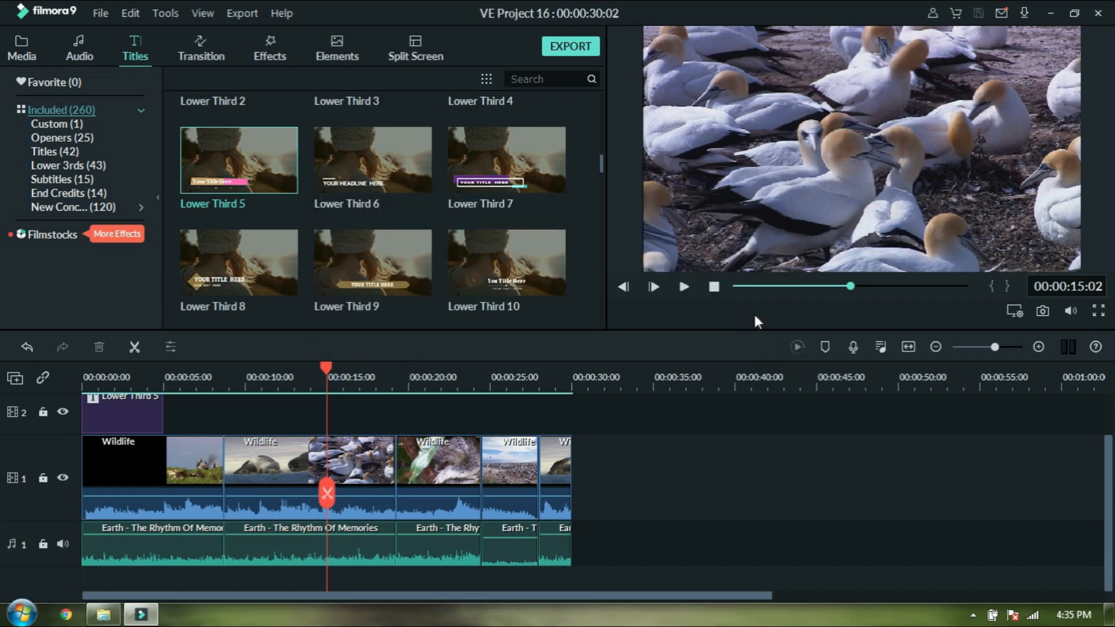
- Start exporting the video, continuing with the Free Plan to reach the local MP4 export options
click(567, 49)
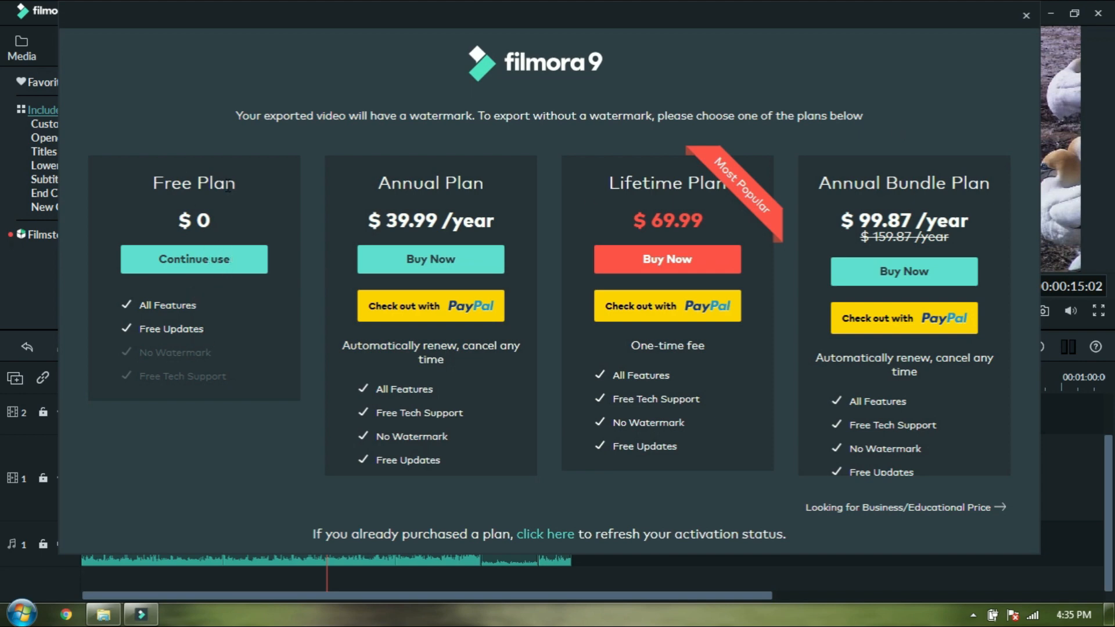
click(202, 259)
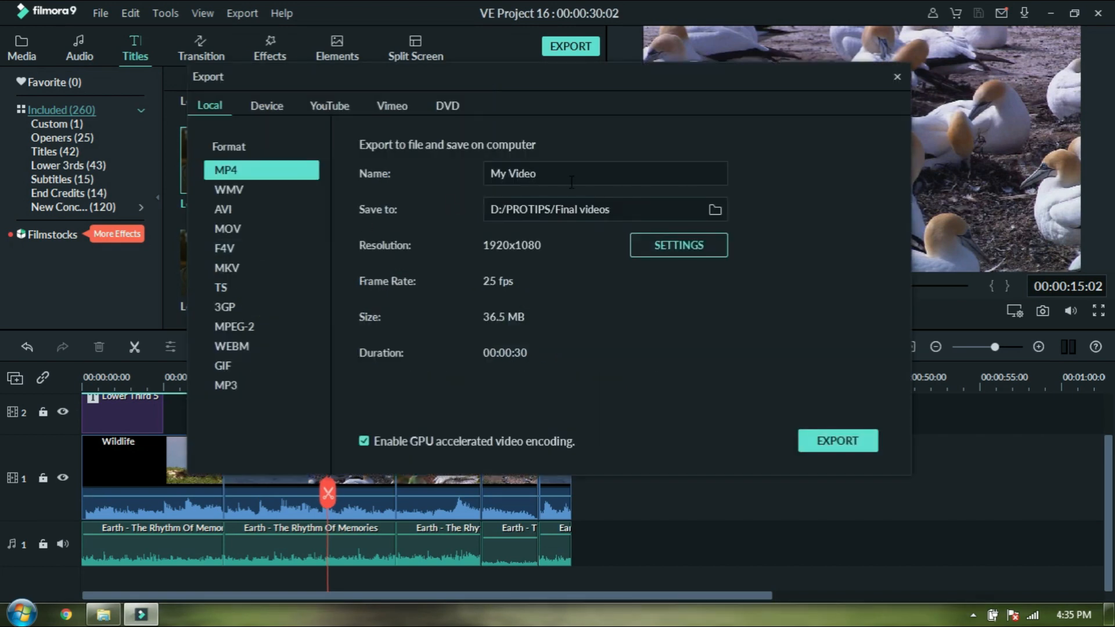
click(572, 180)
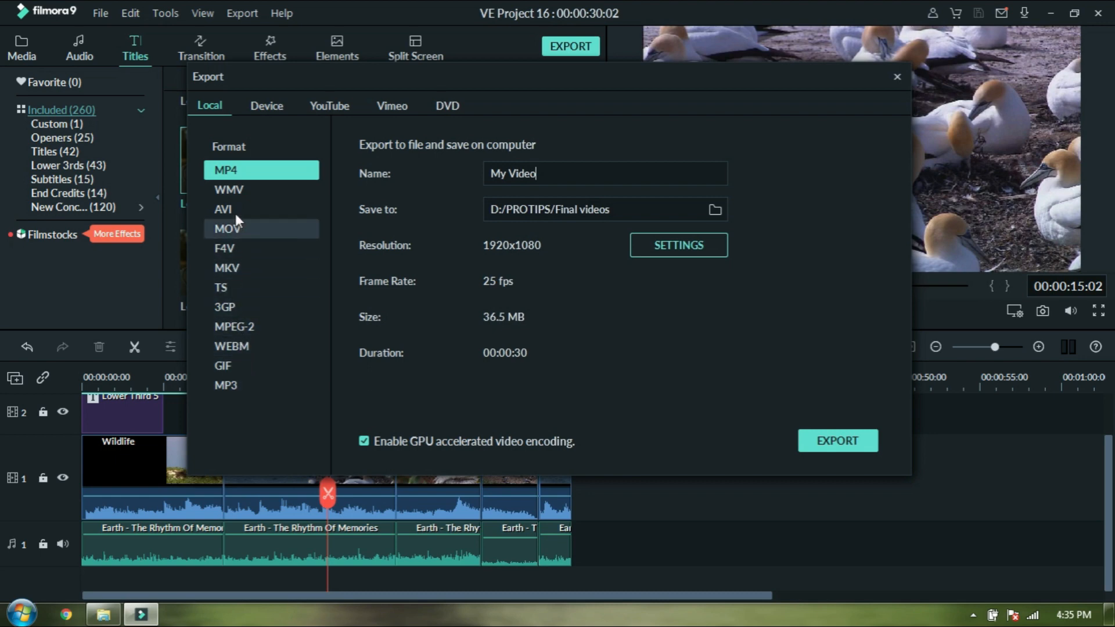
- Examine the export options for Device, YouTube, Vimeo and DVD
click(262, 110)
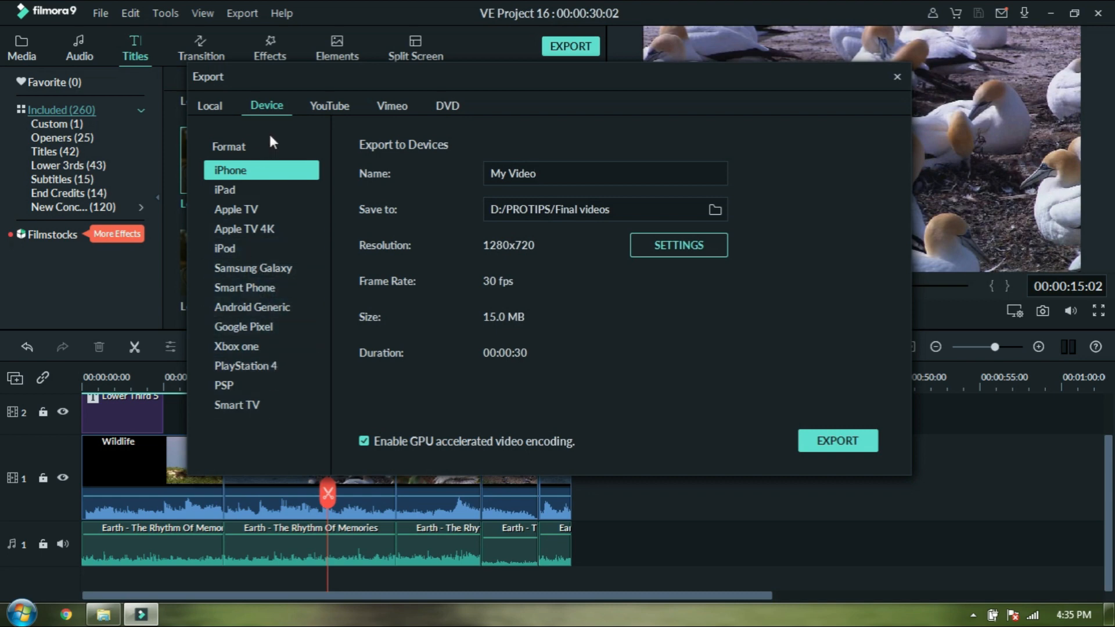
click(312, 106)
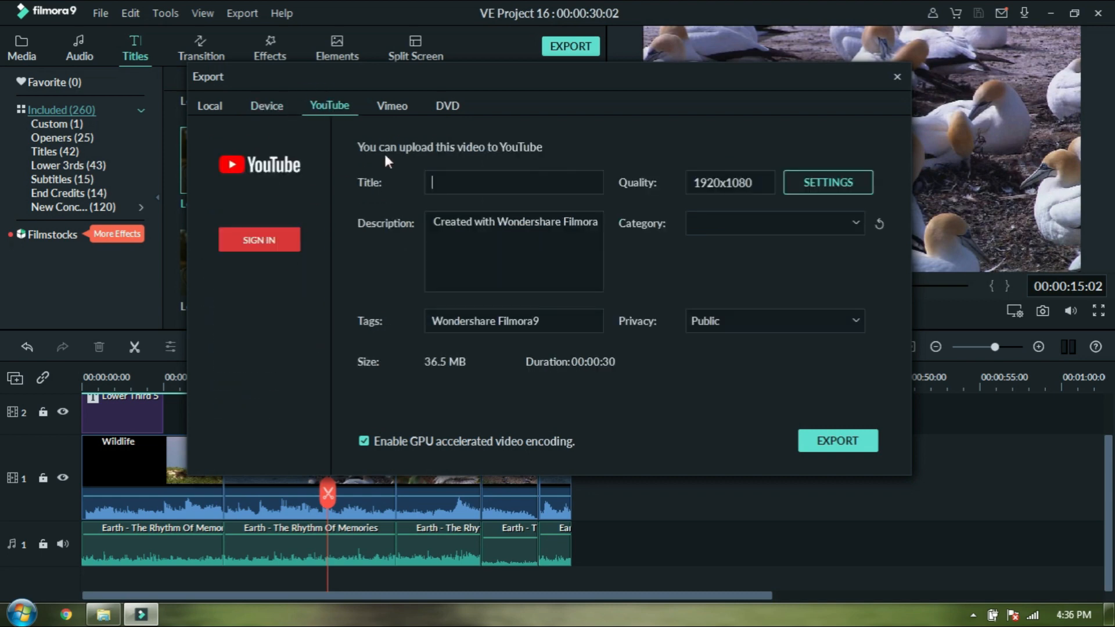
click(445, 174)
click(396, 105)
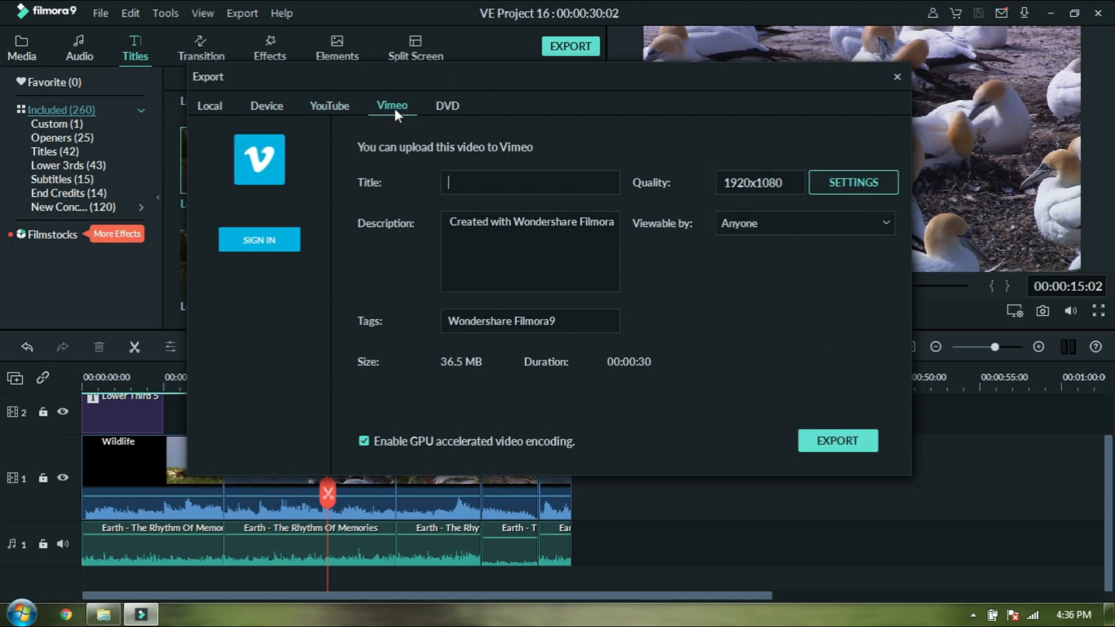
click(442, 106)
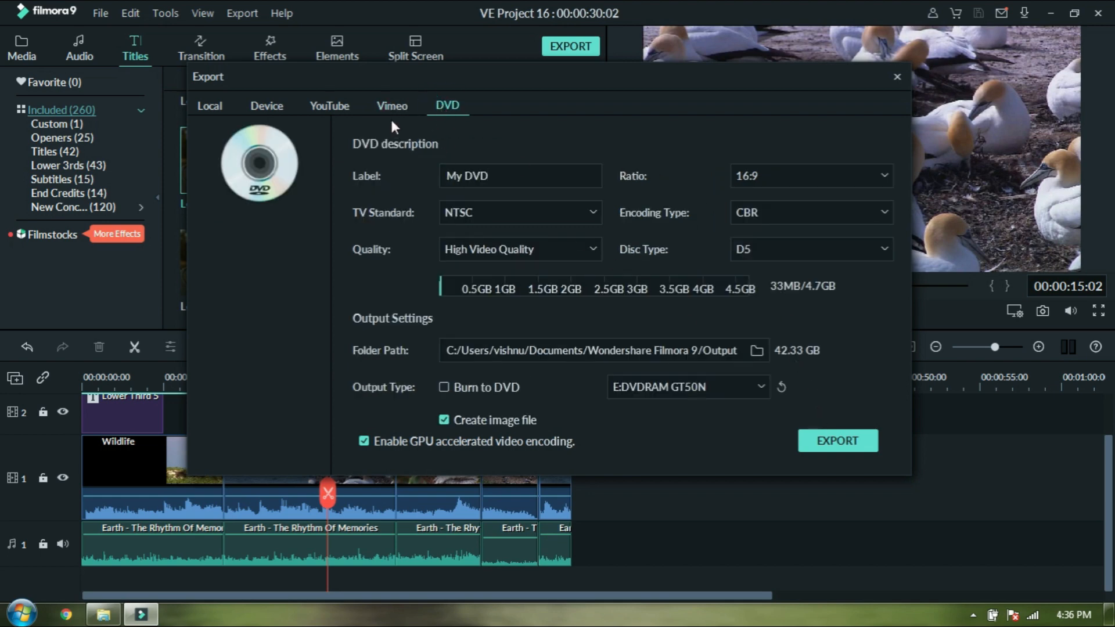
click(356, 102)
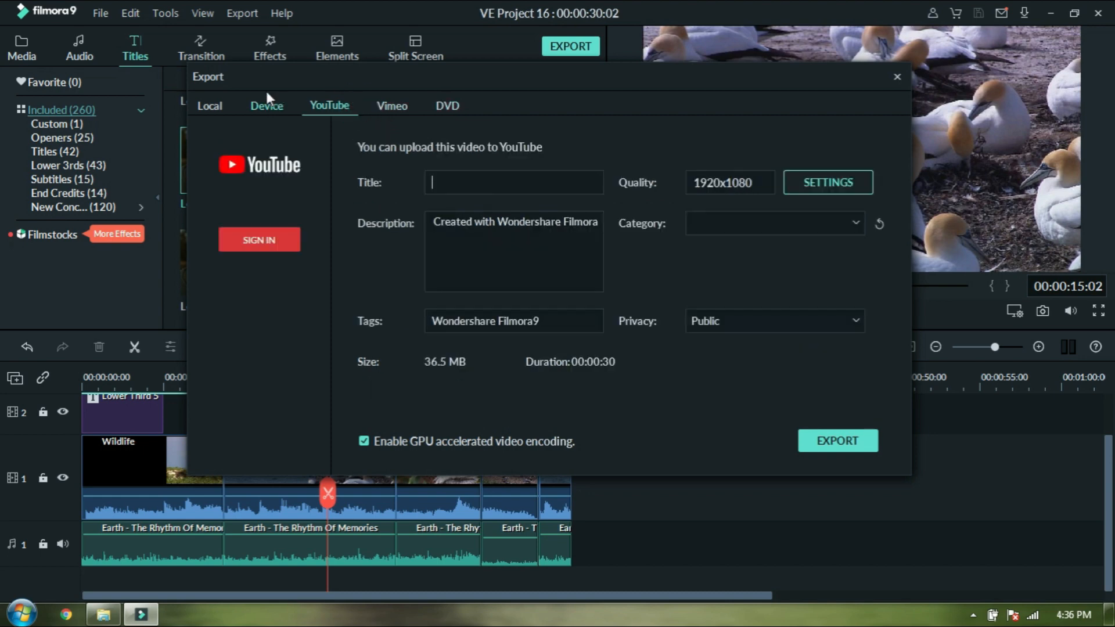
click(267, 106)
- Return to the local MP4 export and set its save location to the Desktop
click(221, 104)
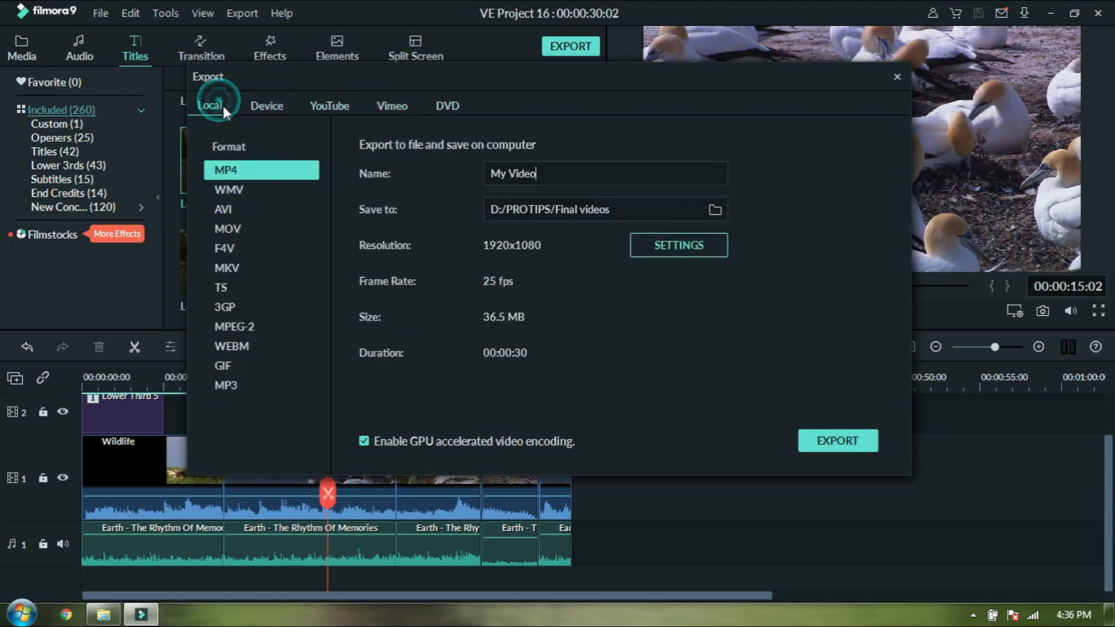
click(716, 210)
click(255, 172)
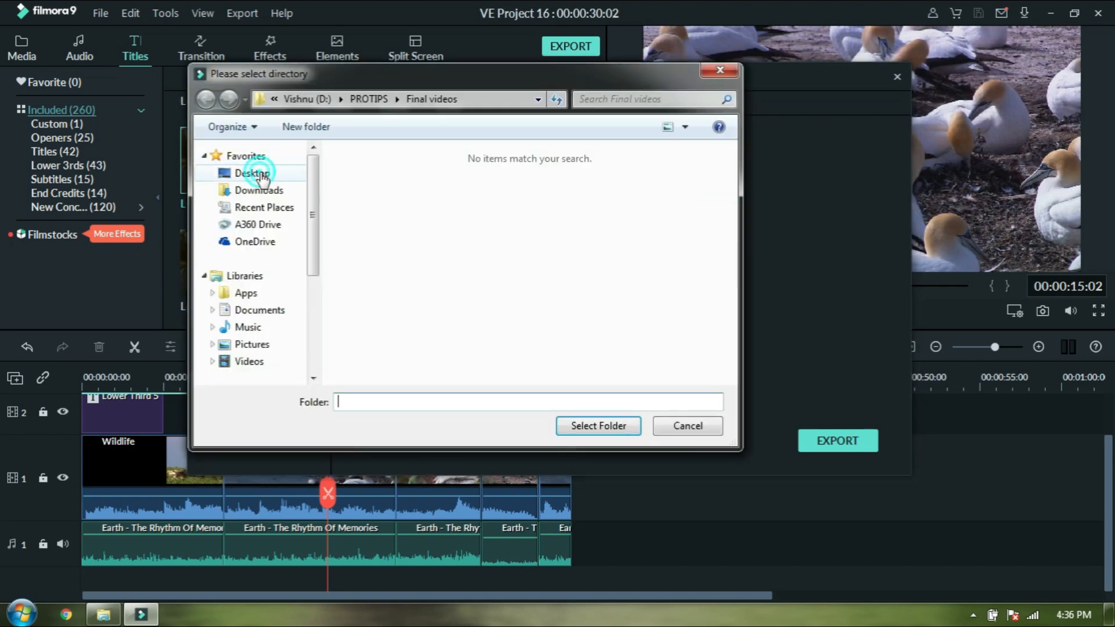
click(612, 429)
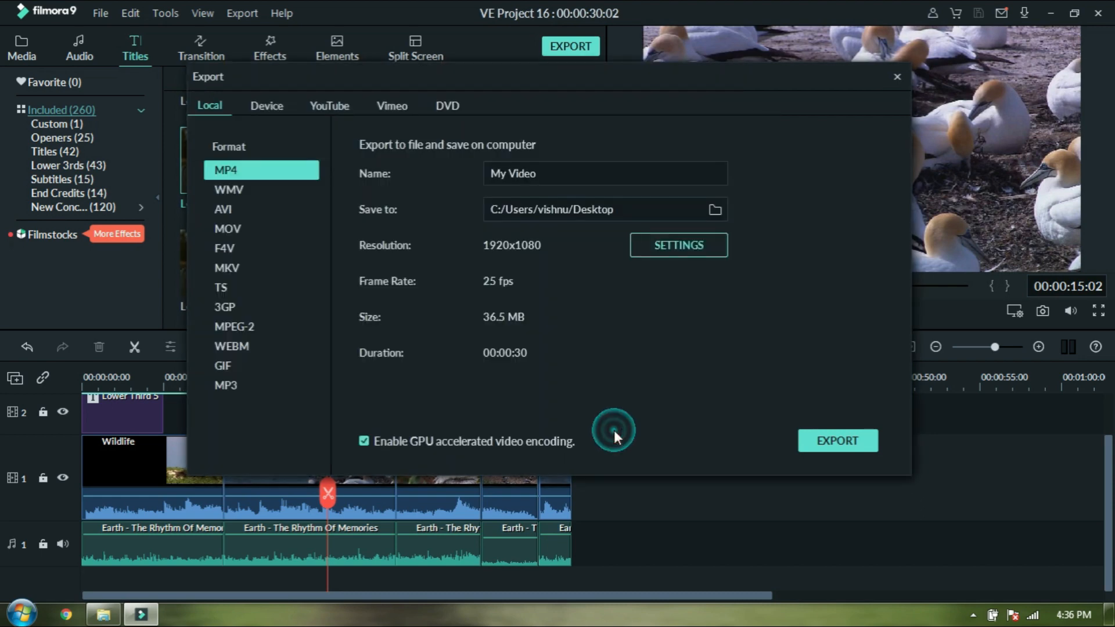
- Open the export settings, compare the Best, Better and Good quality presets, and choose Good
click(674, 247)
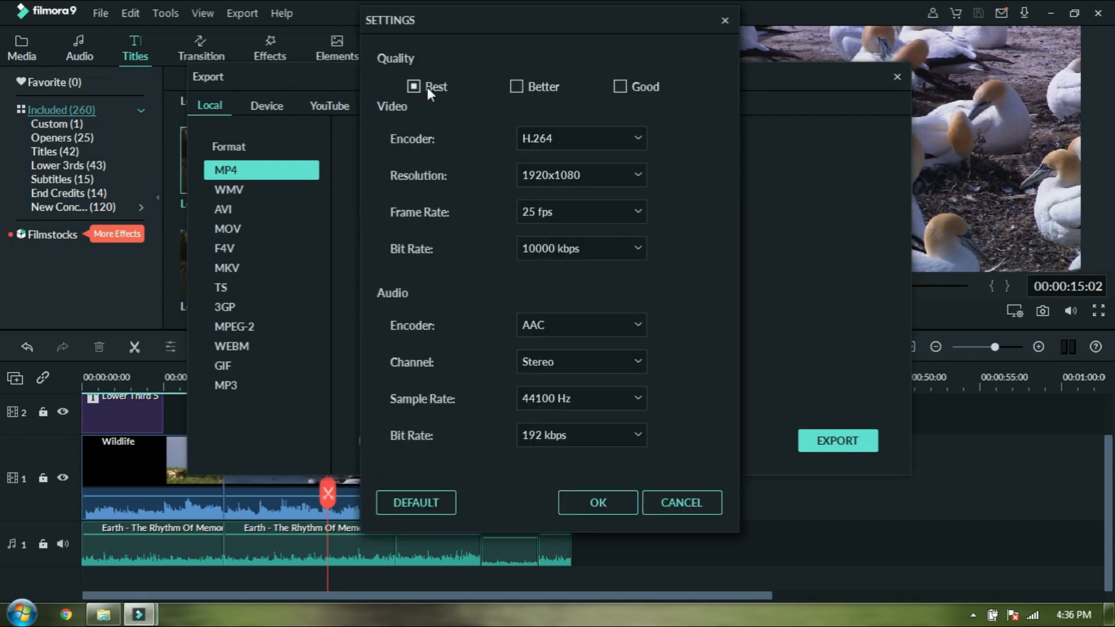
click(516, 87)
click(620, 87)
click(516, 86)
click(436, 86)
click(515, 87)
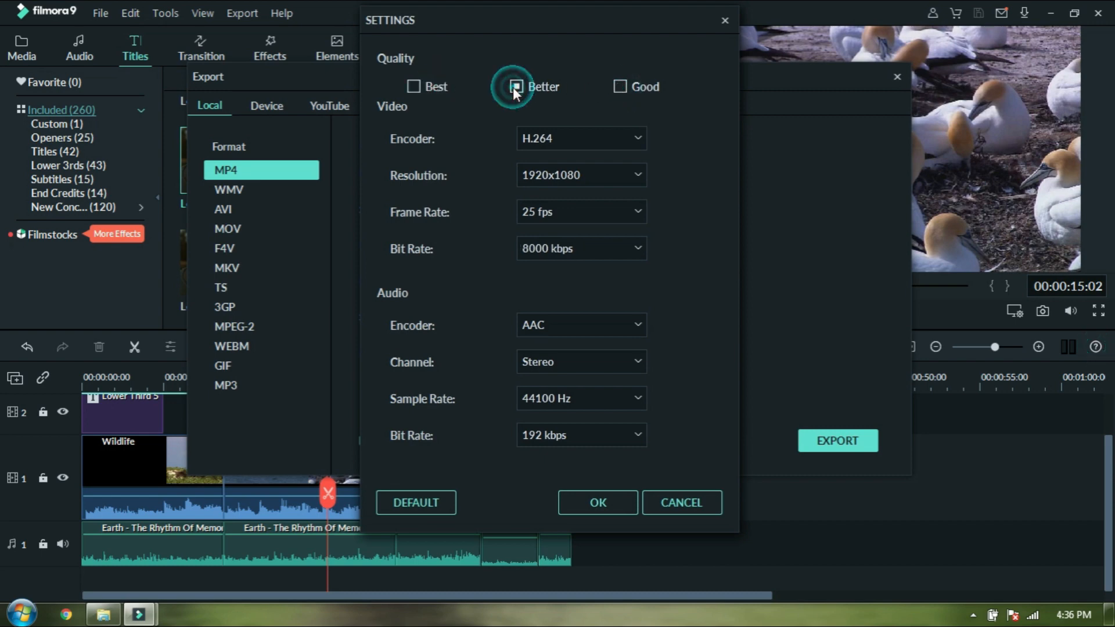
click(616, 88)
- Set the export video to the H.264 encoder, 1920x1080 resolution and a 25 fps frame rate
click(563, 138)
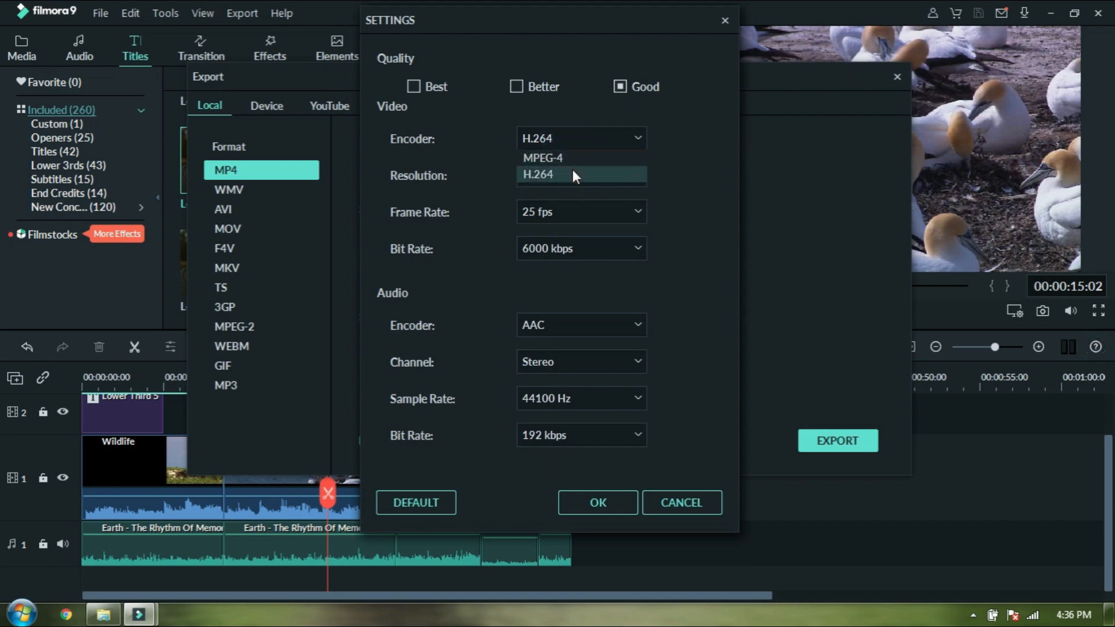
click(572, 170)
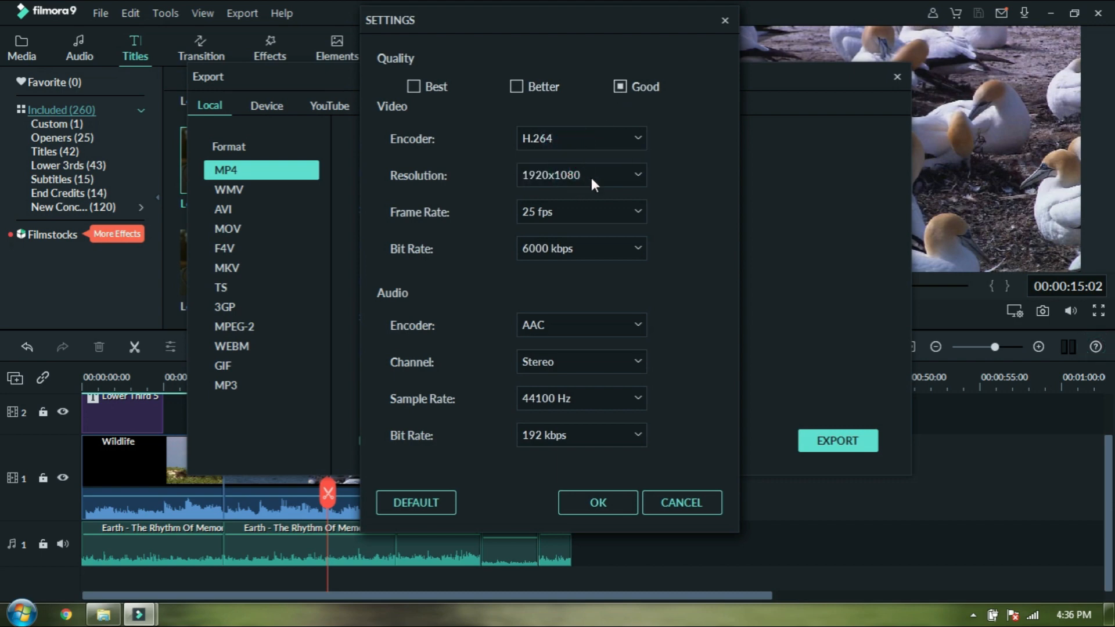
click(591, 181)
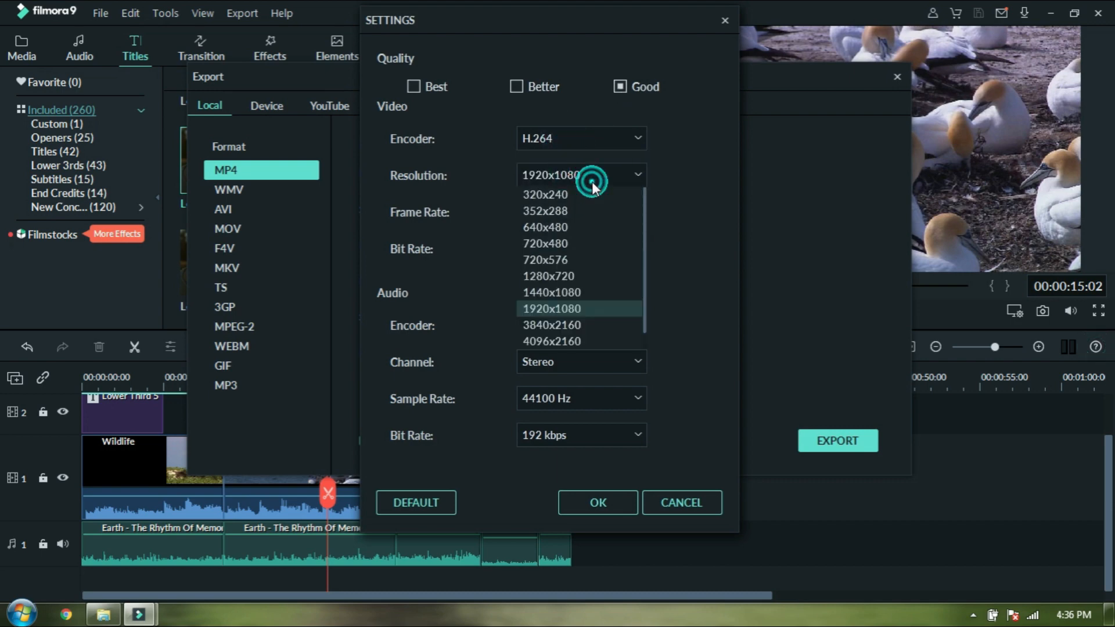
click(601, 312)
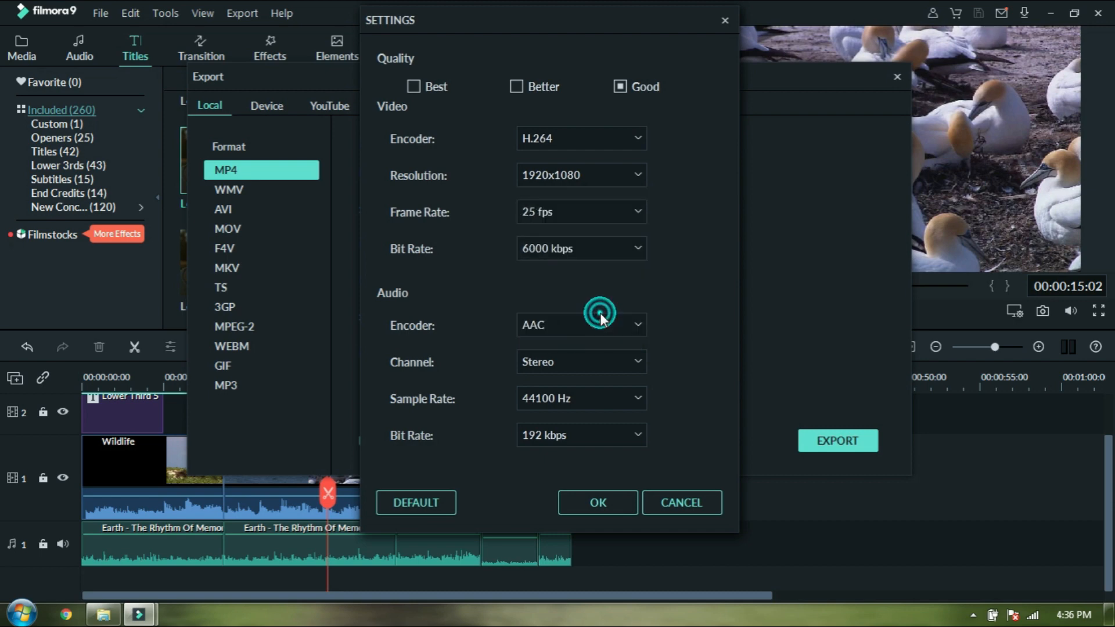
click(569, 215)
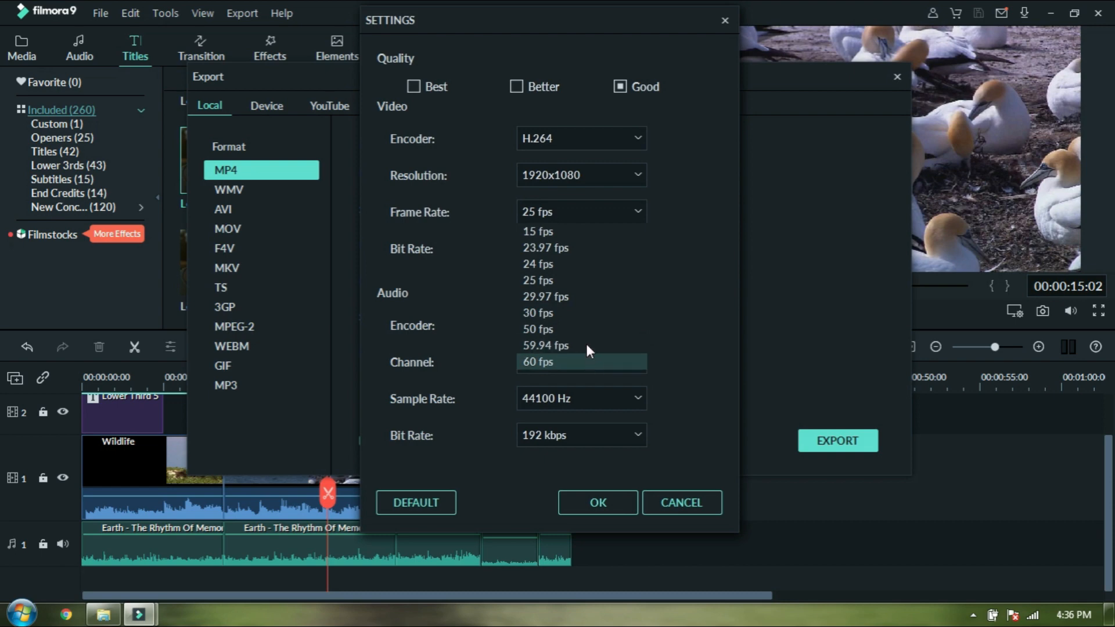
click(577, 281)
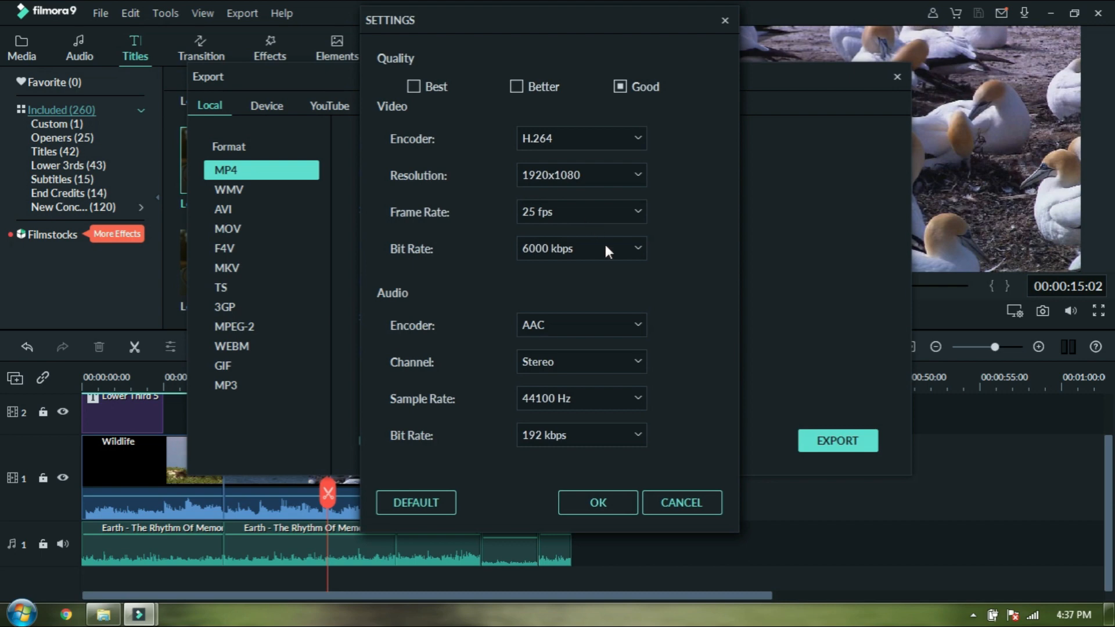
- Set the export audio to the AAC encoder, Stereo channel and 44100 Hz sample rate
click(608, 324)
click(610, 325)
click(618, 359)
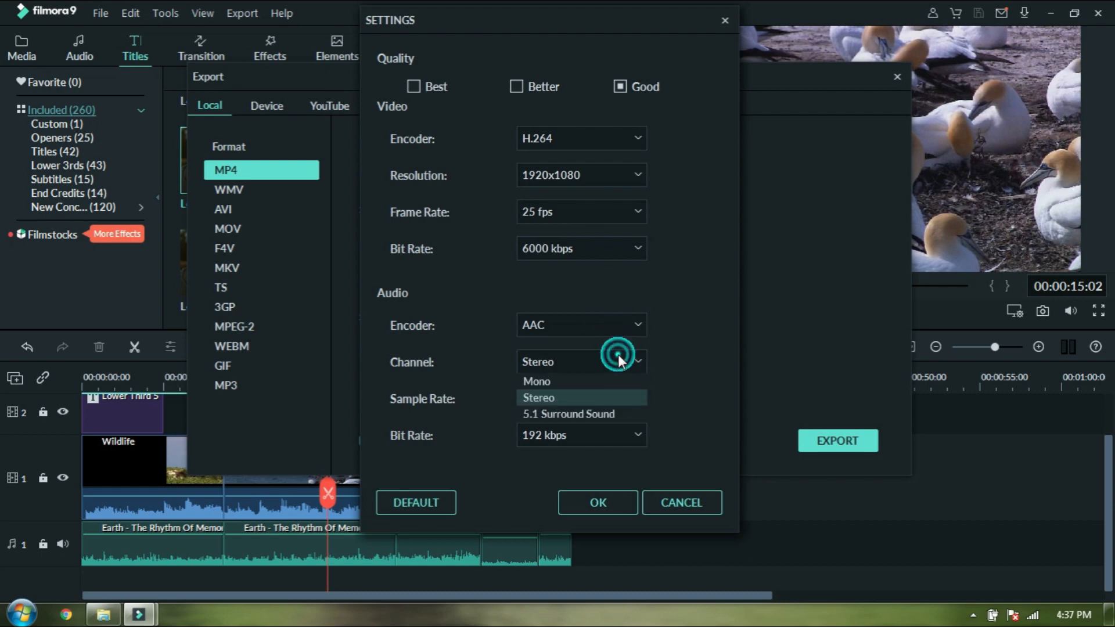
click(605, 394)
click(611, 401)
click(612, 400)
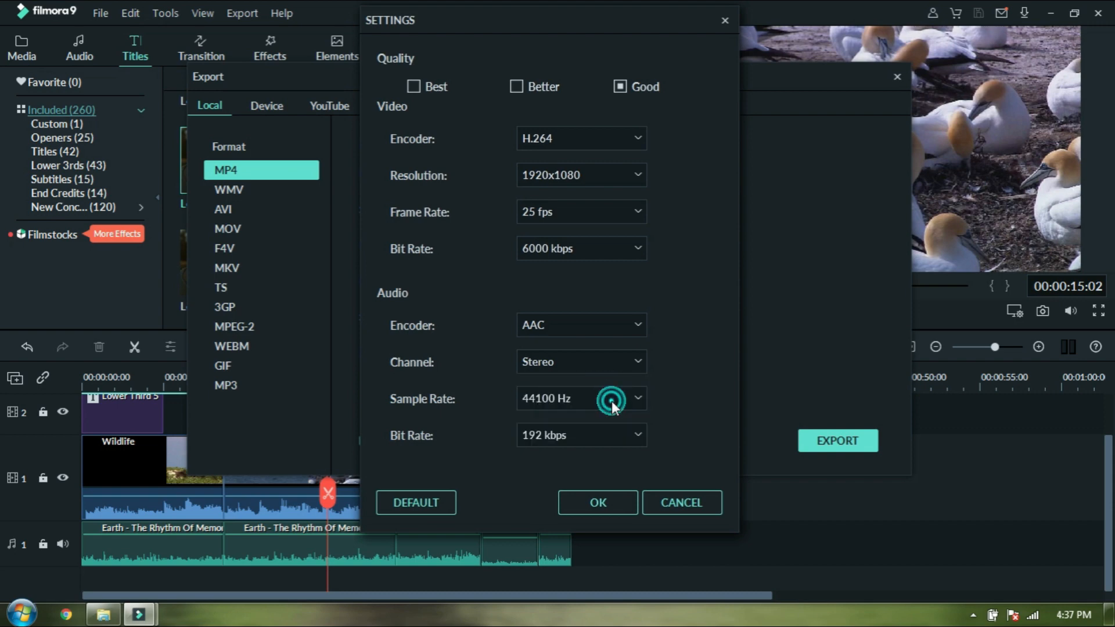
- Set the audio bit rate of the export to 192 kbps
click(614, 430)
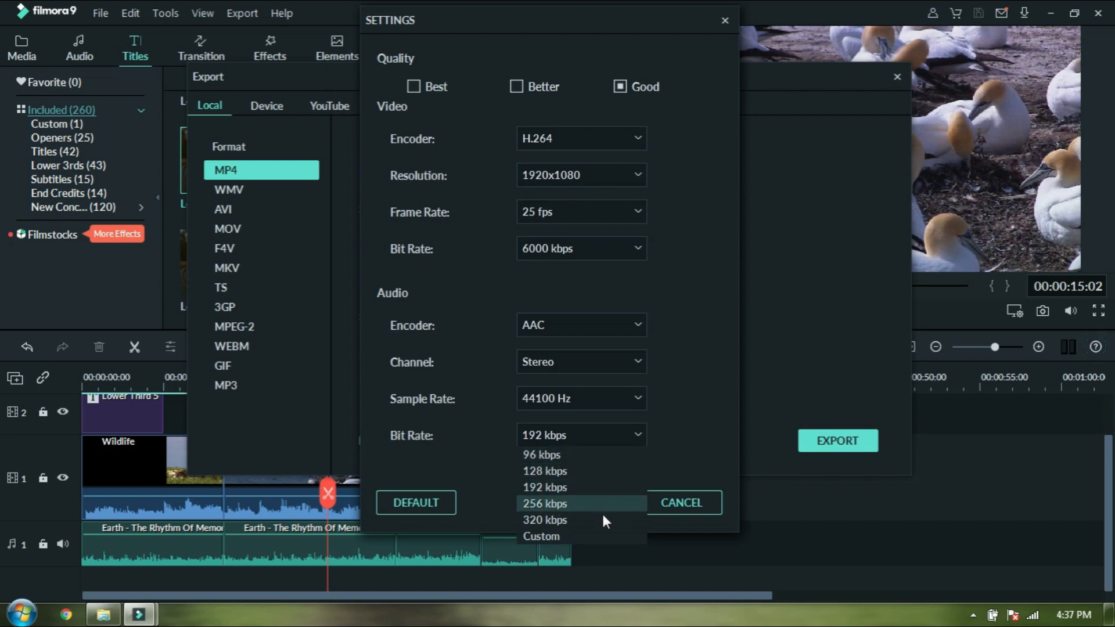
click(591, 493)
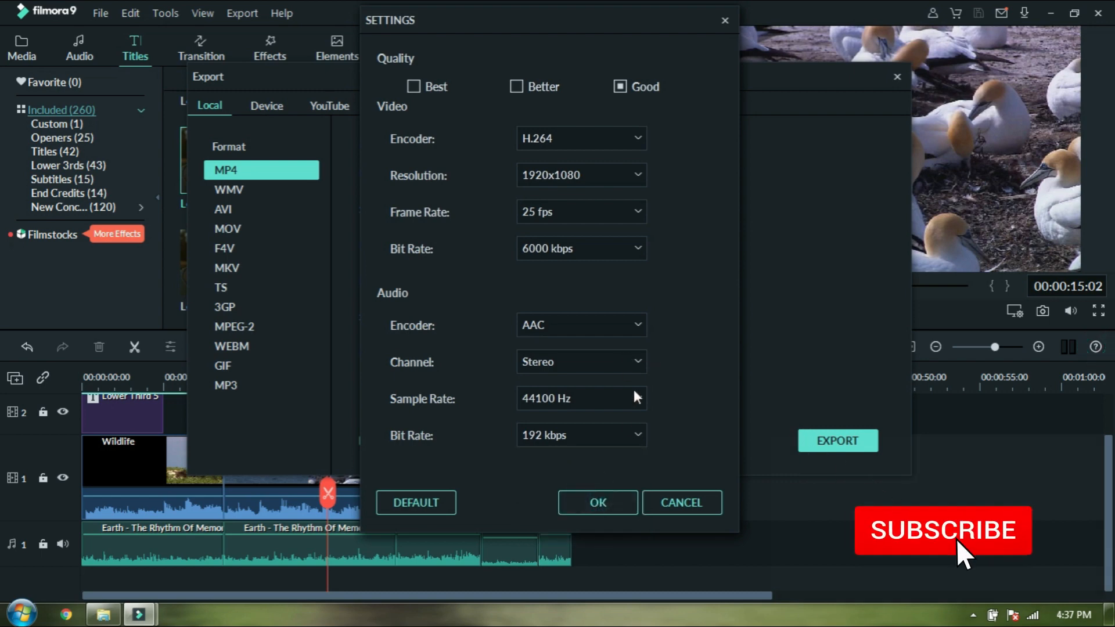
- Reset the export settings to default and apply the Good quality preset
click(443, 501)
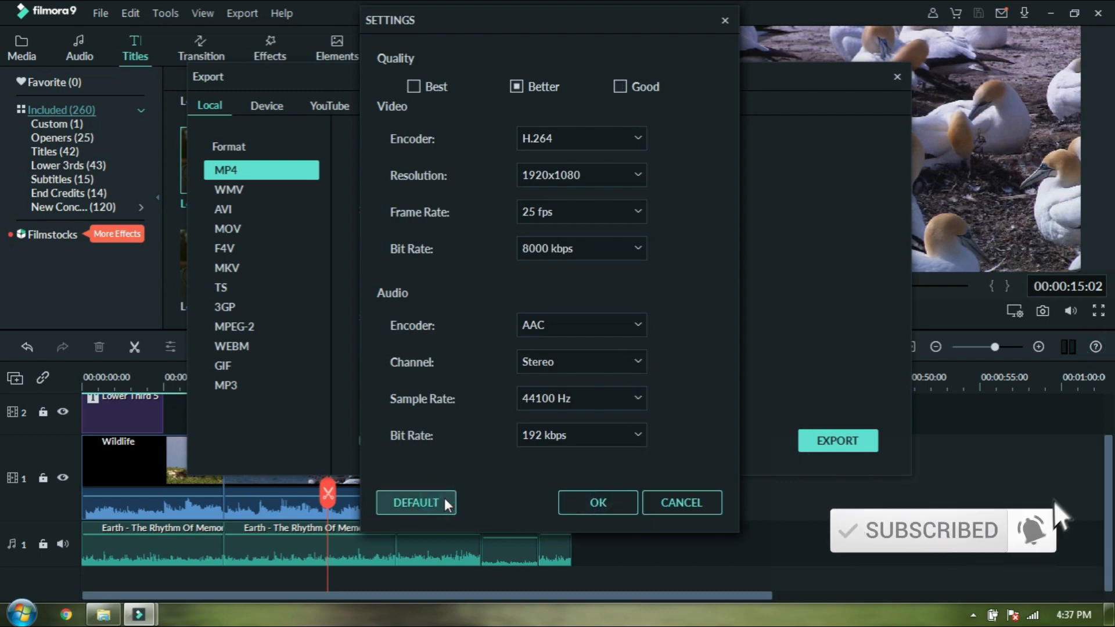
click(621, 86)
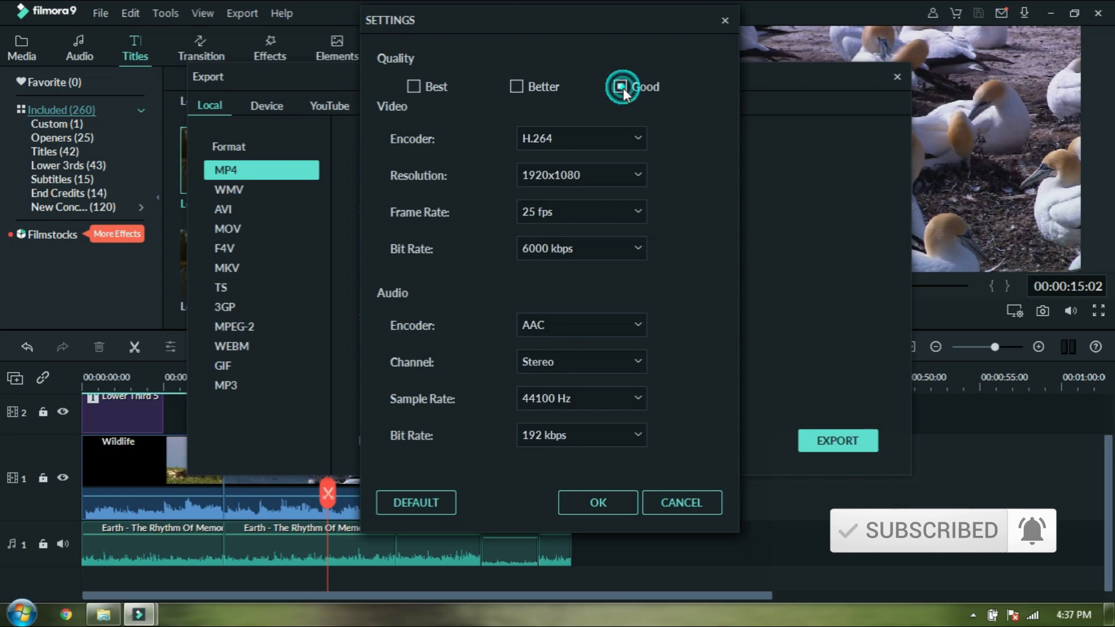
click(614, 503)
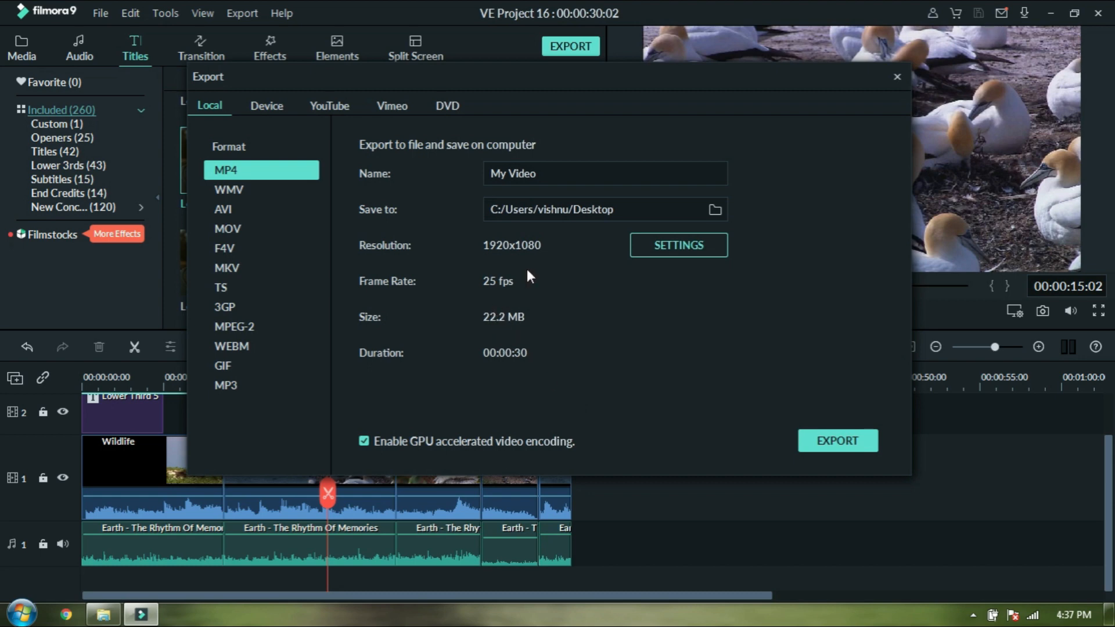
- Apply the Better and Best quality presets in turn to compare their estimated file sizes
click(649, 256)
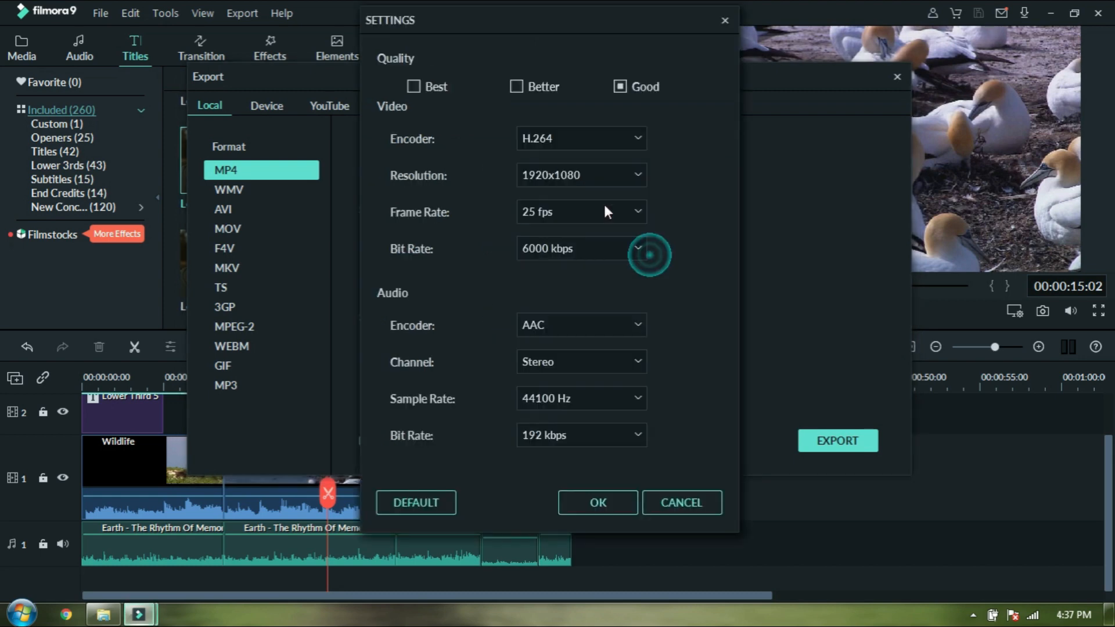
click(541, 89)
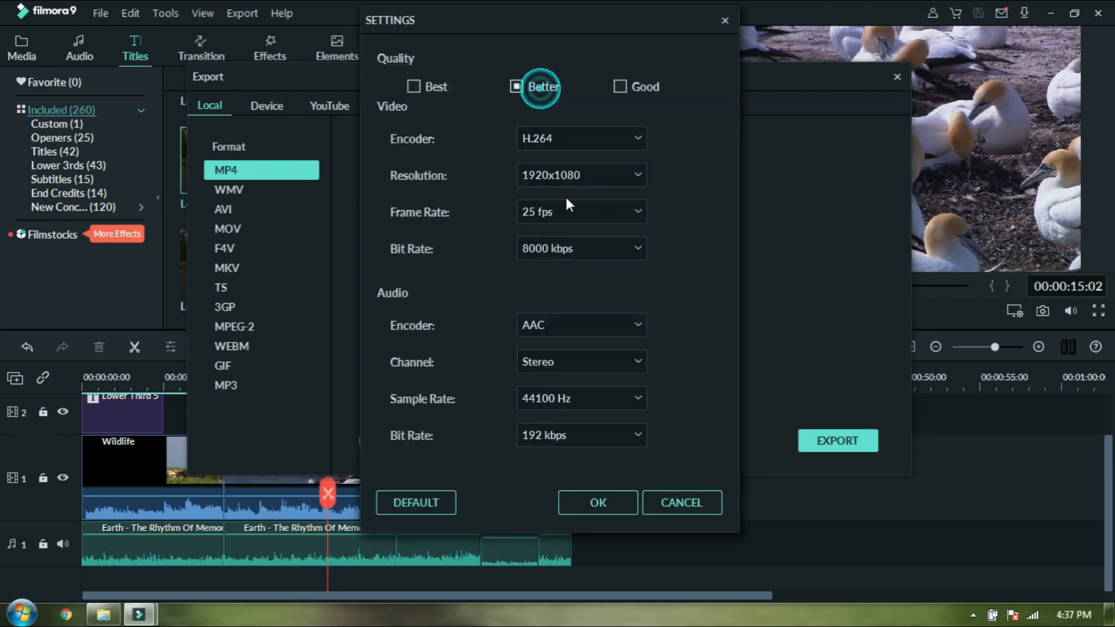
click(607, 501)
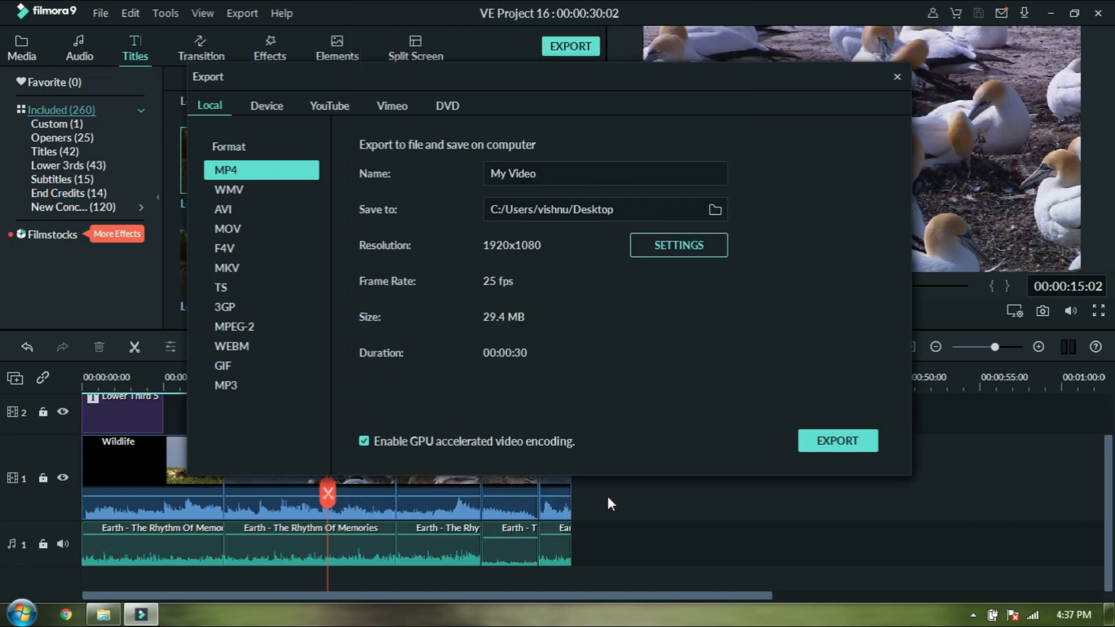
click(645, 247)
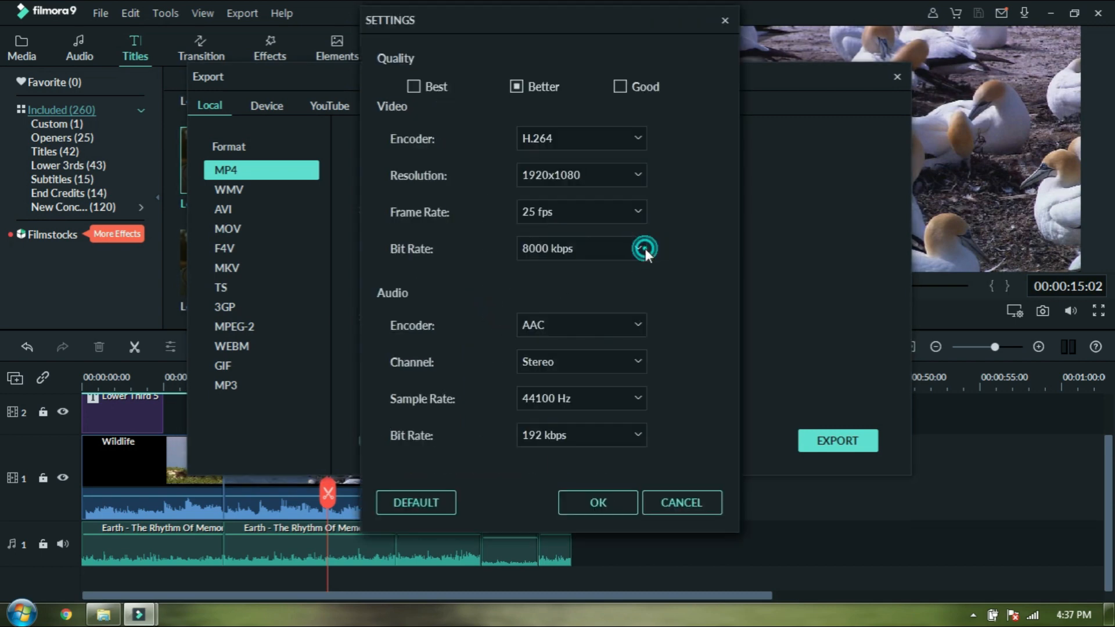
click(415, 85)
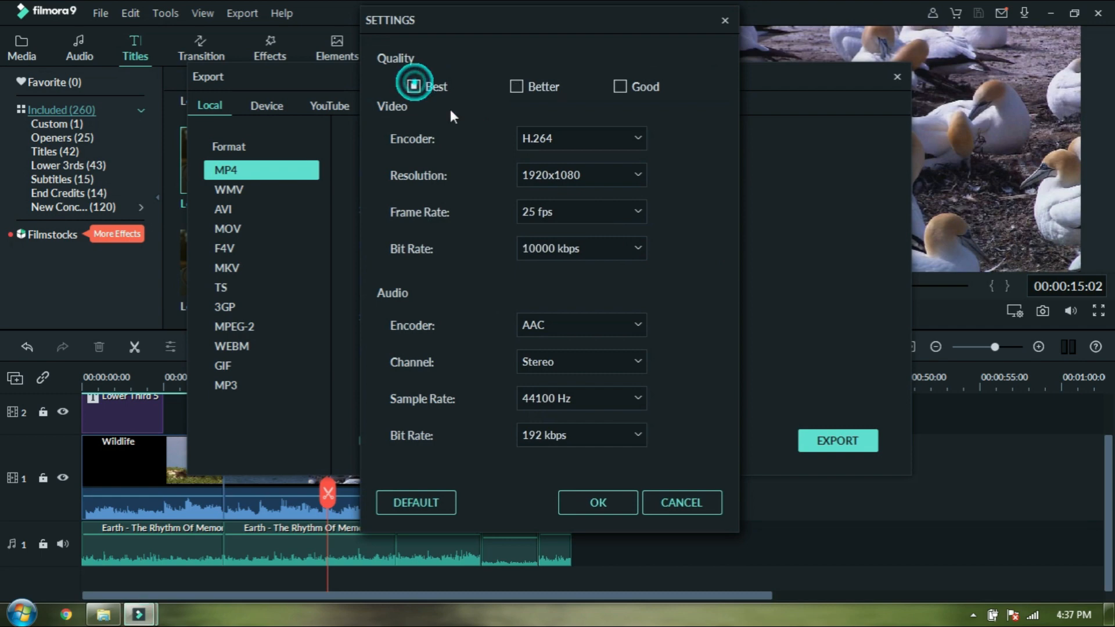
click(619, 500)
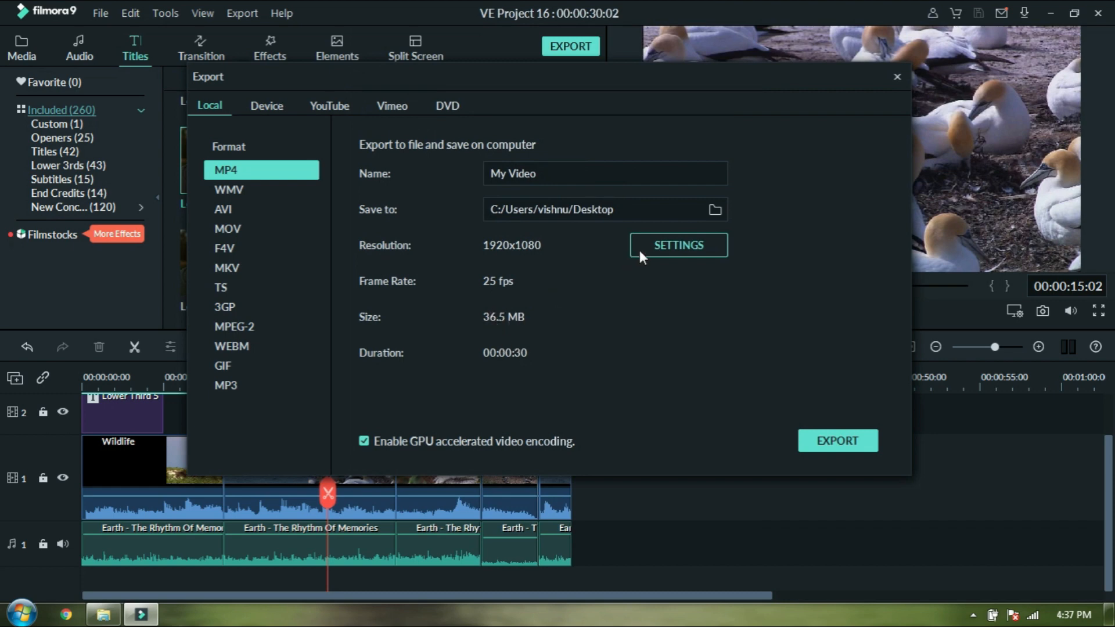
- Return the export quality to Good and export My Video as an MP4 file
click(657, 243)
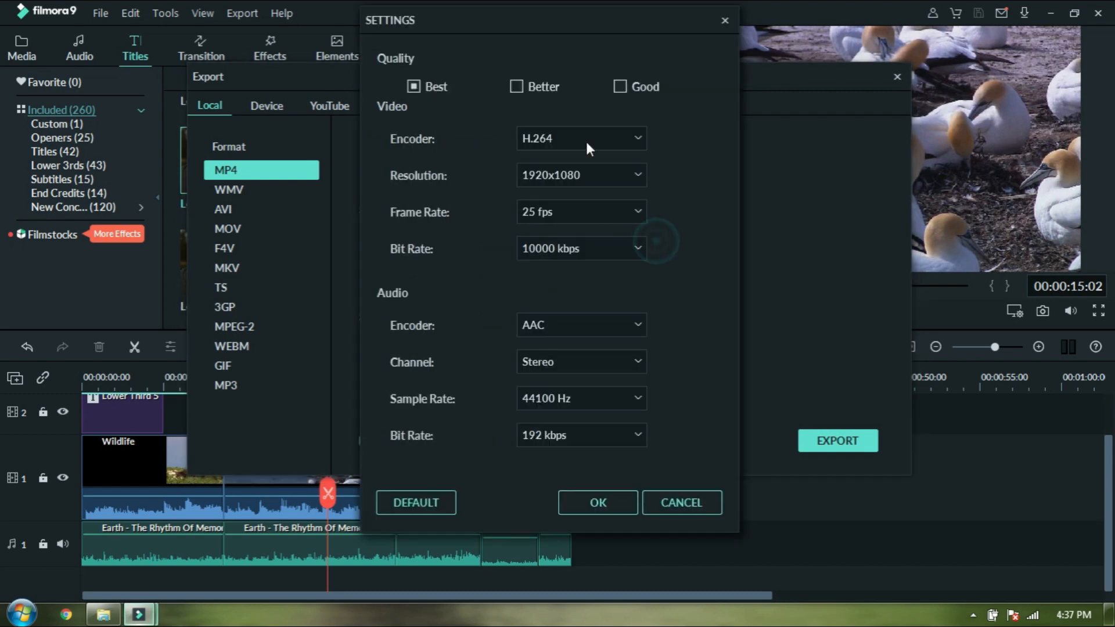
click(620, 87)
click(623, 495)
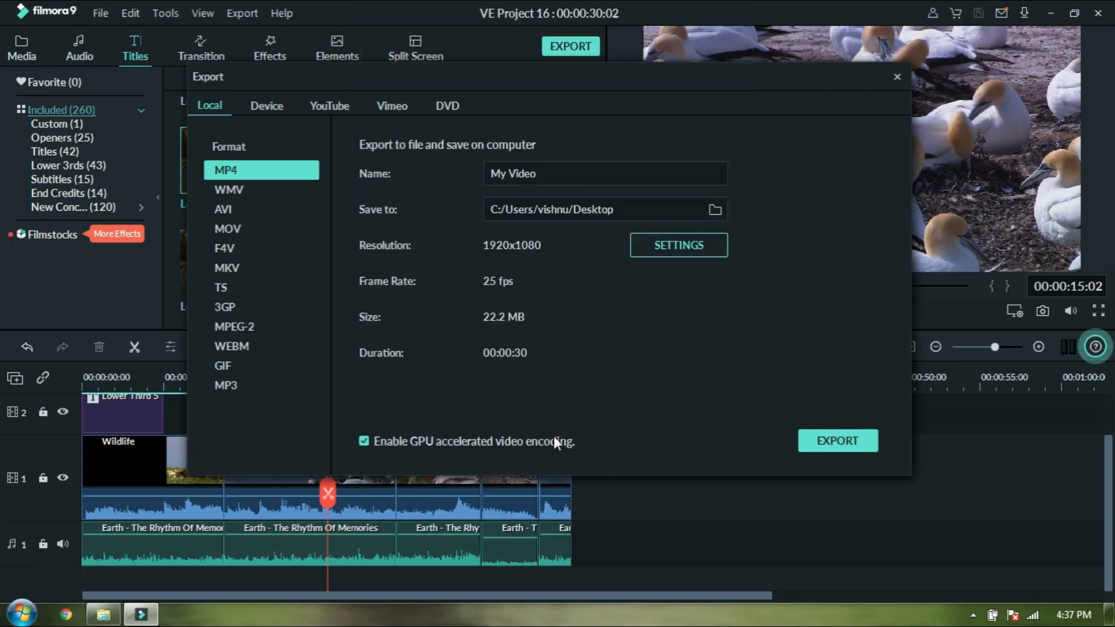
click(839, 443)
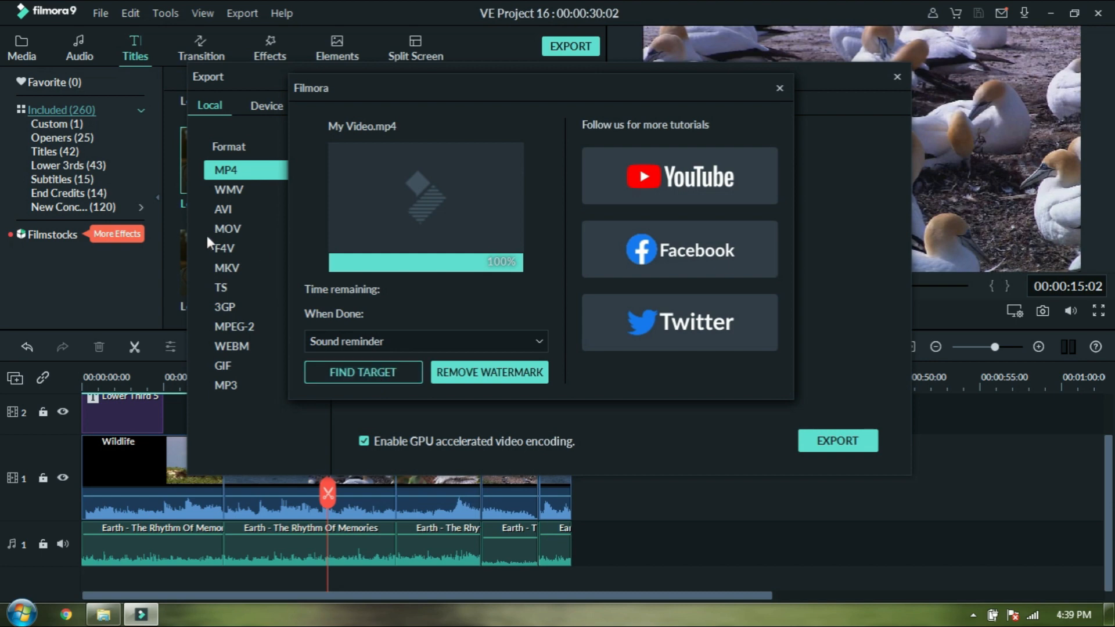
- Examine the watermark removal plans and the licence activation form, and close the form without entering anything
click(473, 372)
click(476, 374)
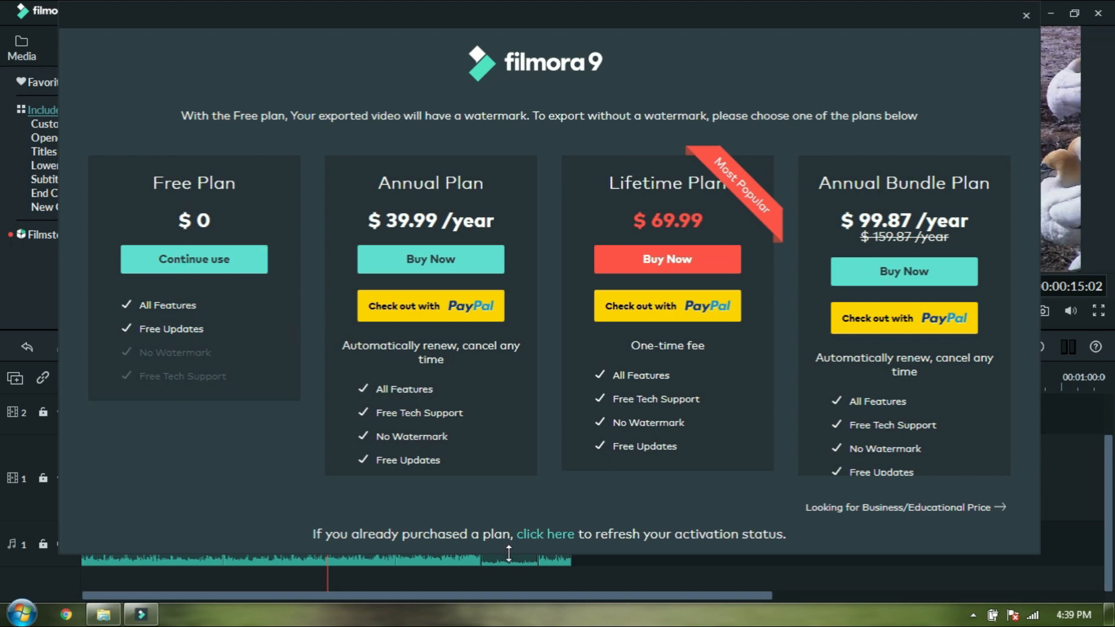
click(549, 534)
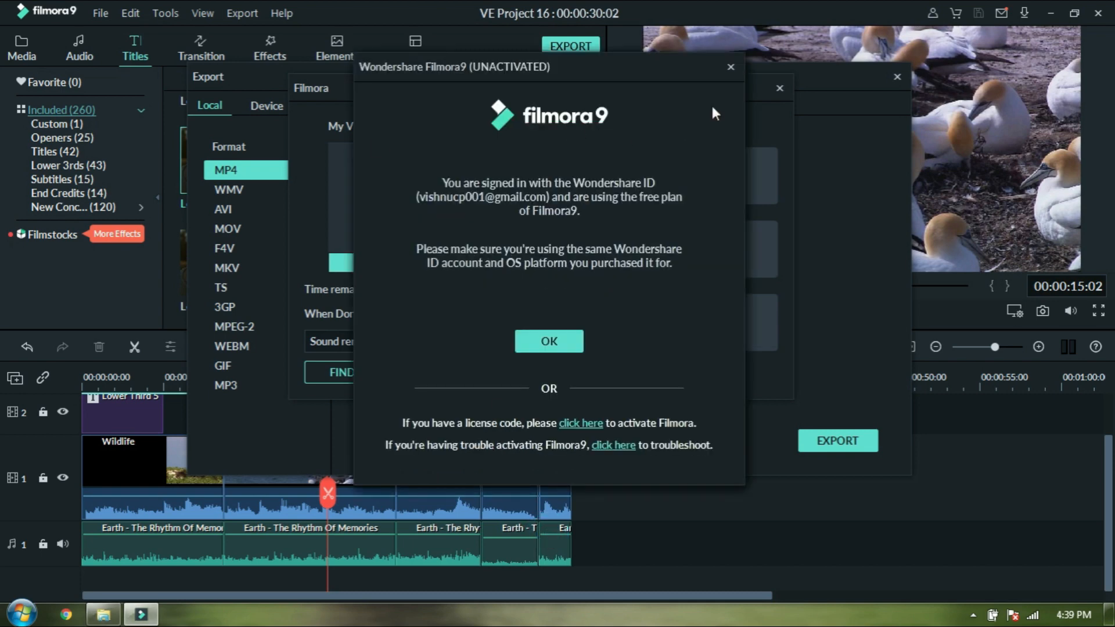
click(580, 424)
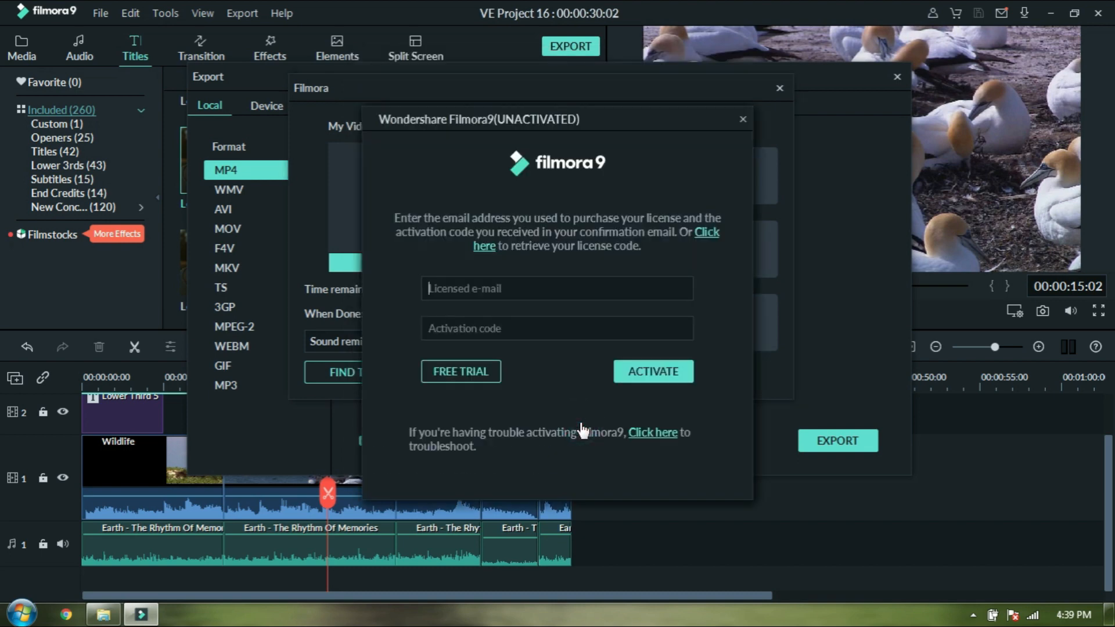
click(456, 289)
click(480, 325)
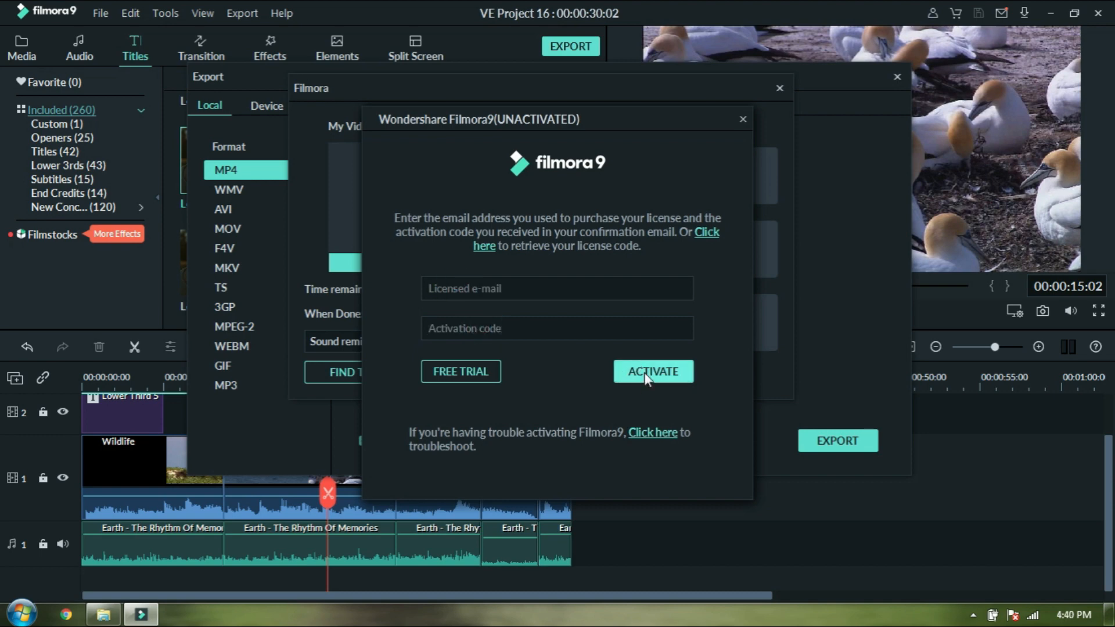
click(739, 120)
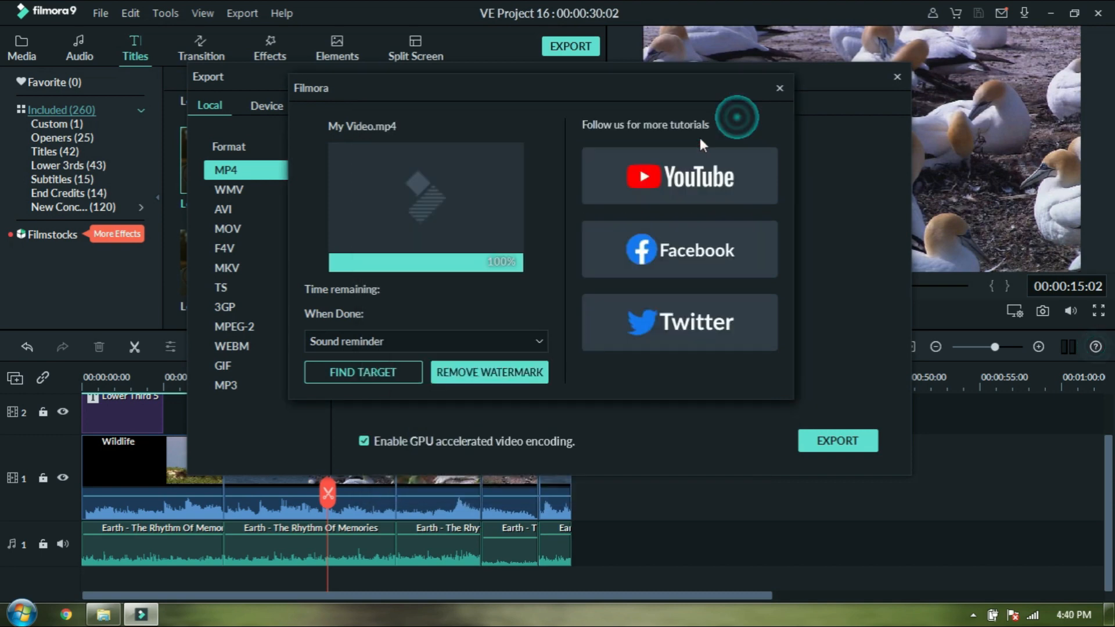
- Close the export windows and Filmora9, and play the exported My Video file from the desktop
click(779, 88)
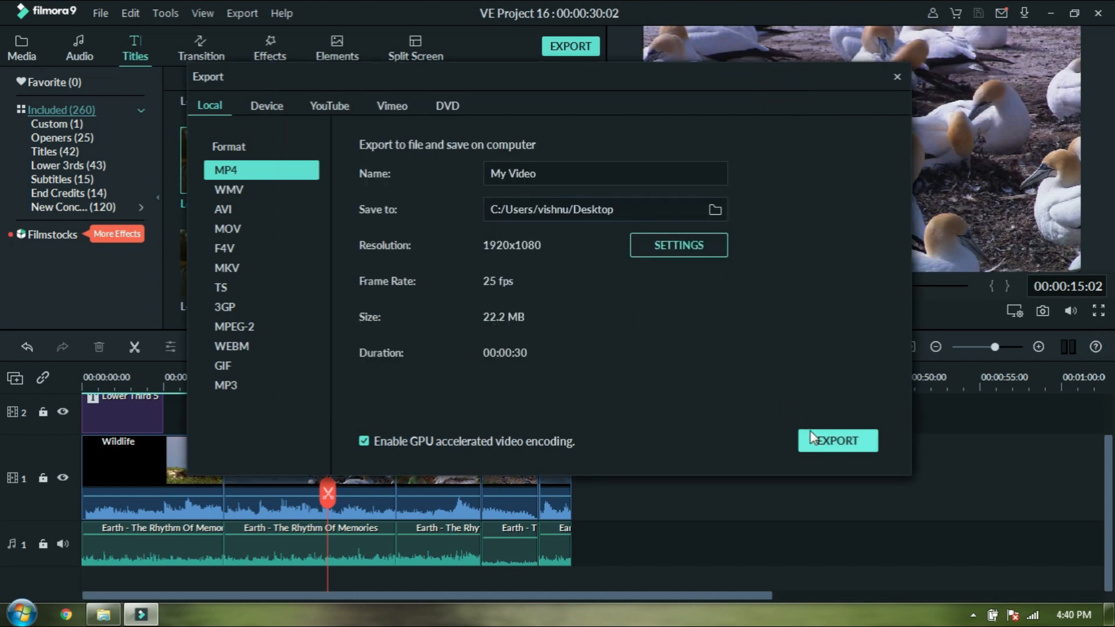
click(896, 78)
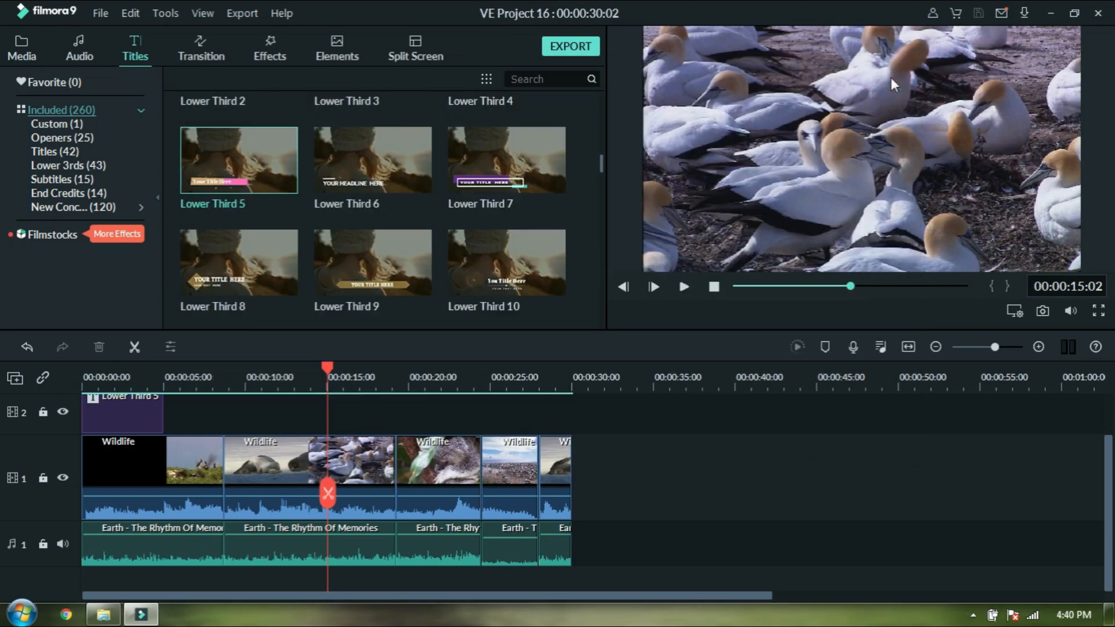
click(1097, 12)
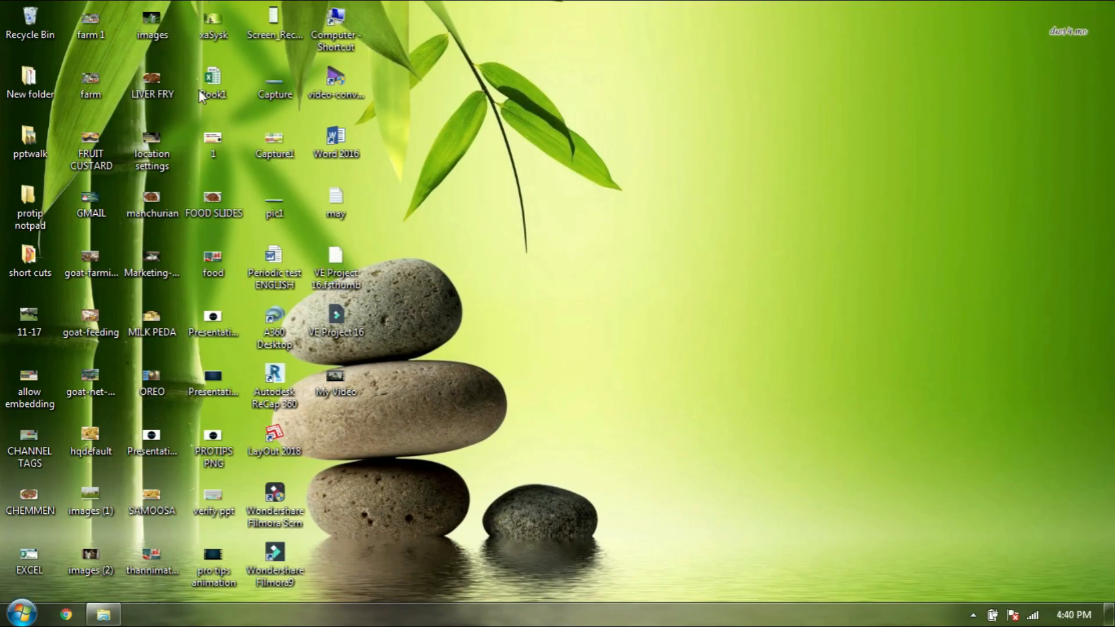
double_click(336, 379)
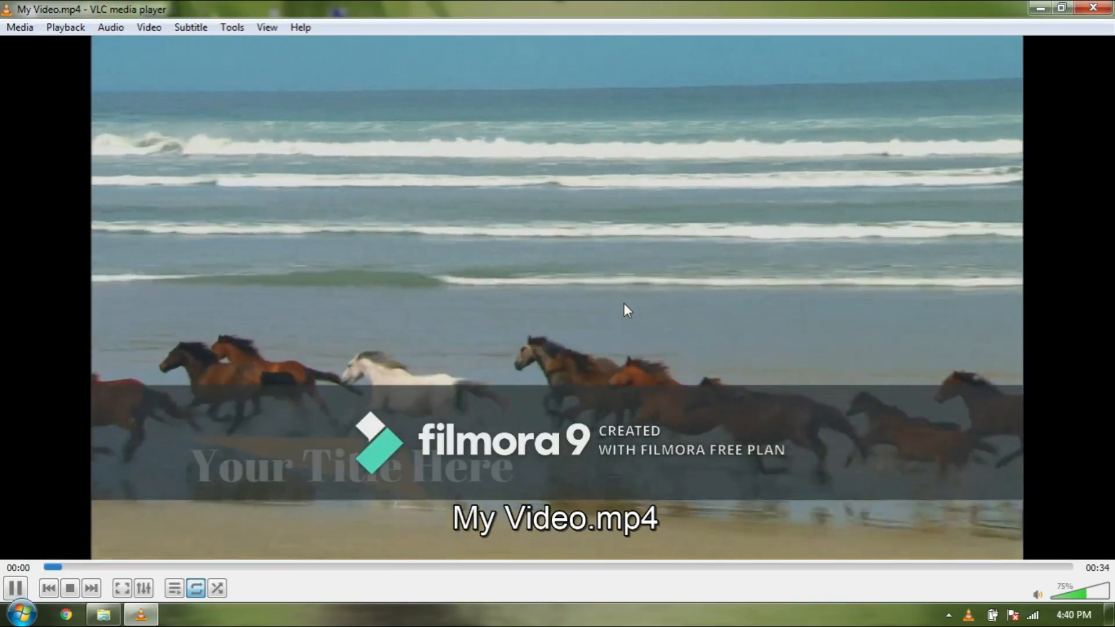